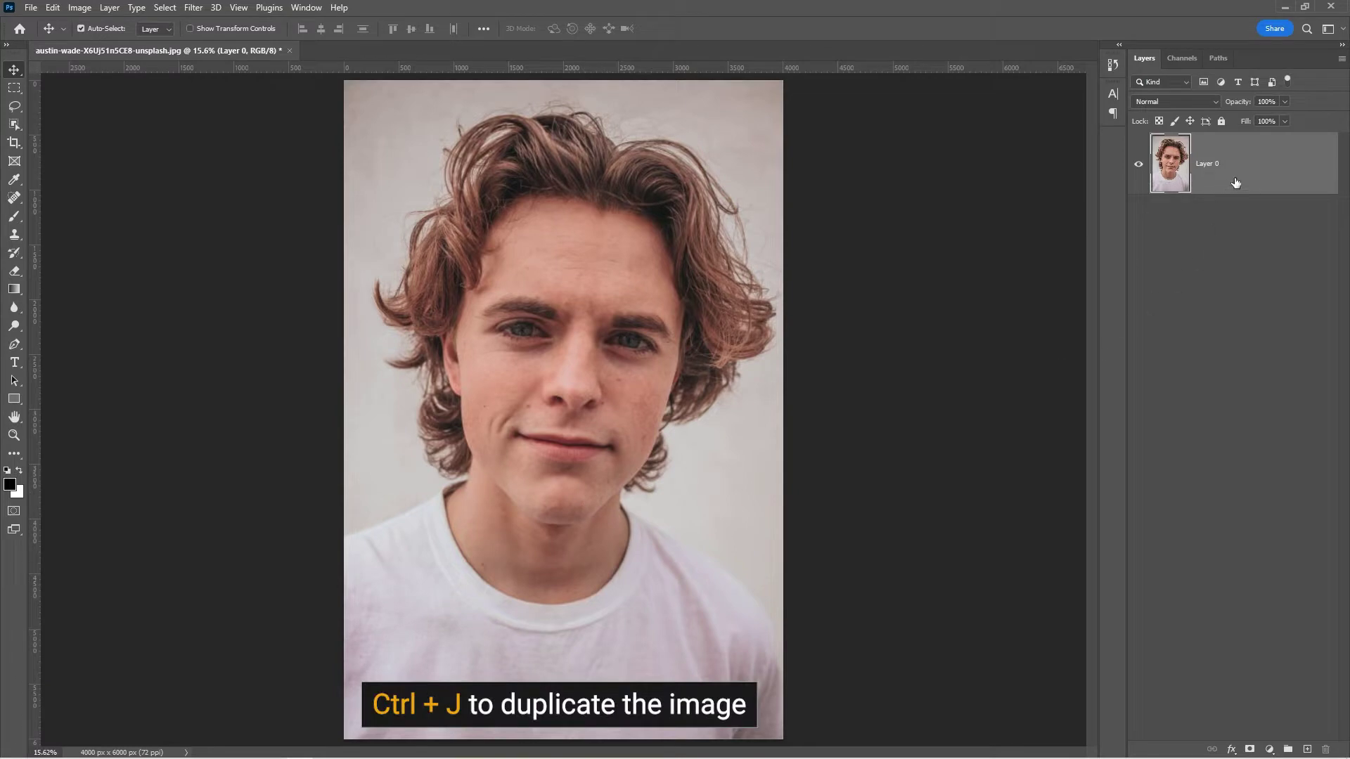
Duplicate the portrait layer and invert the colours of the copy
{"action": "key", "text": "ctrl+j"}
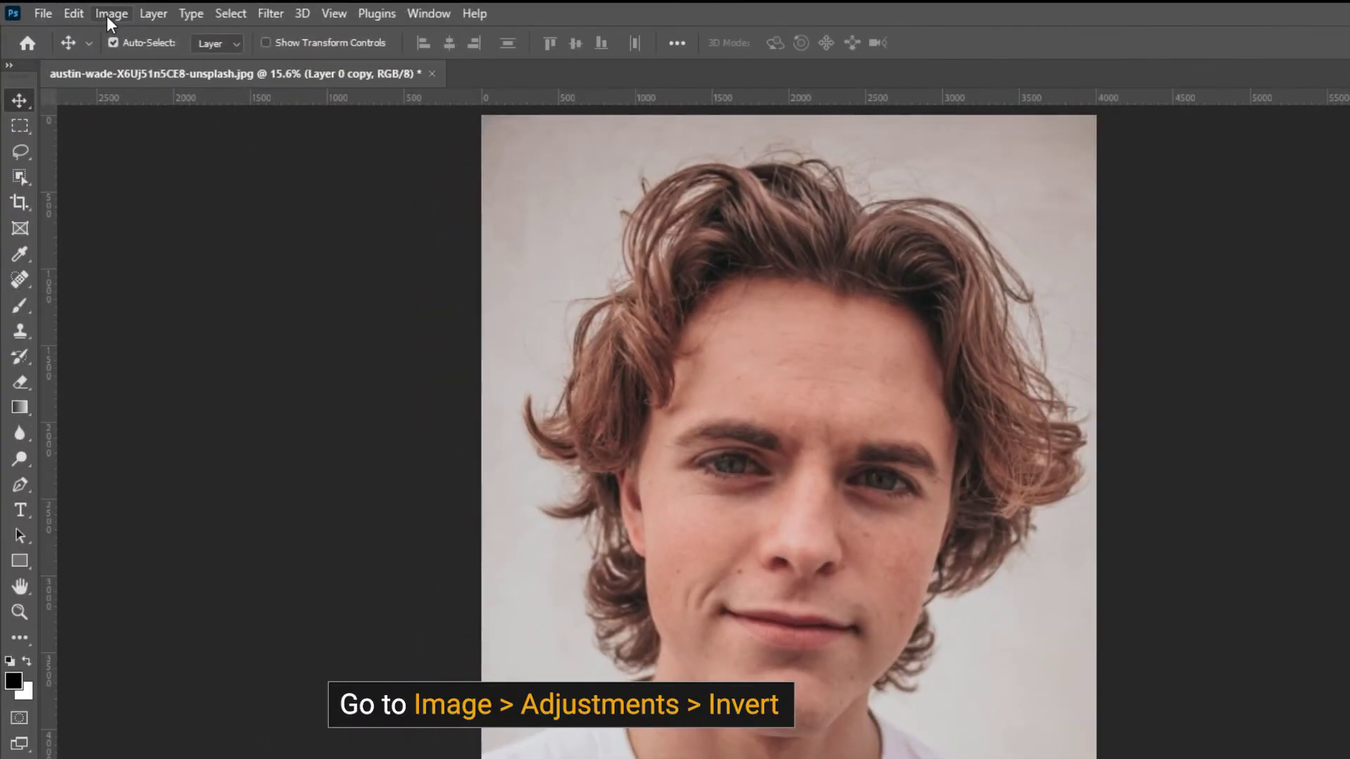
{"action": "left_click", "coordinate": [109, 13]}
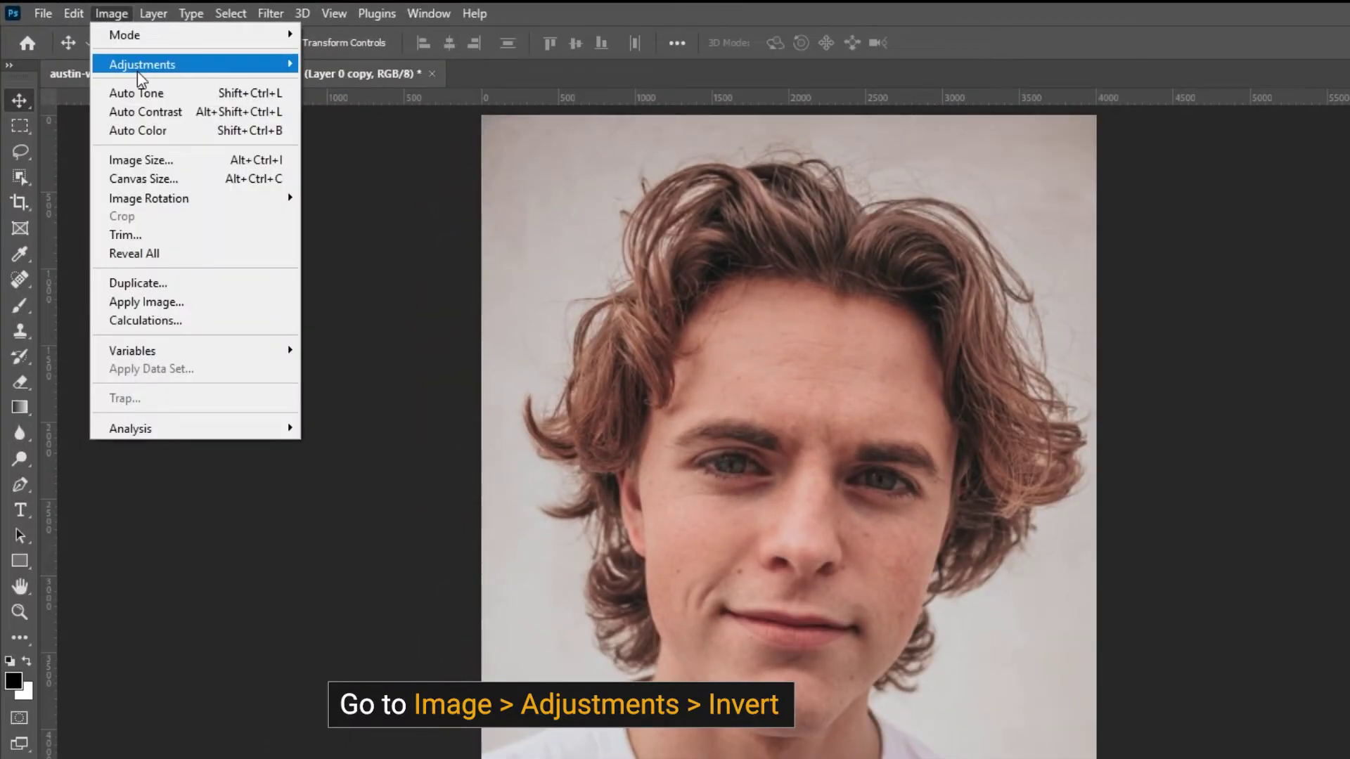
{"action": "mouse_move", "coordinate": [142, 65]}
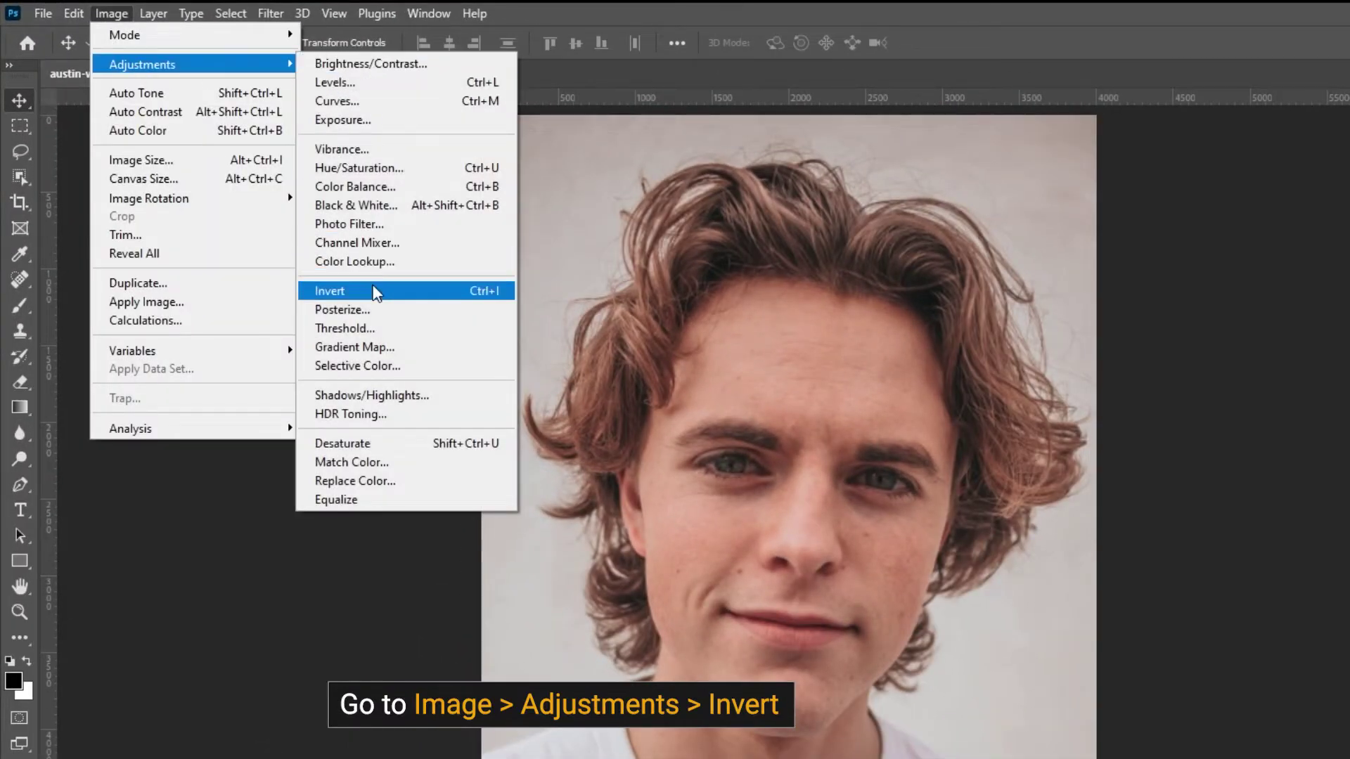
{"action": "left_click", "coordinate": [375, 292]}
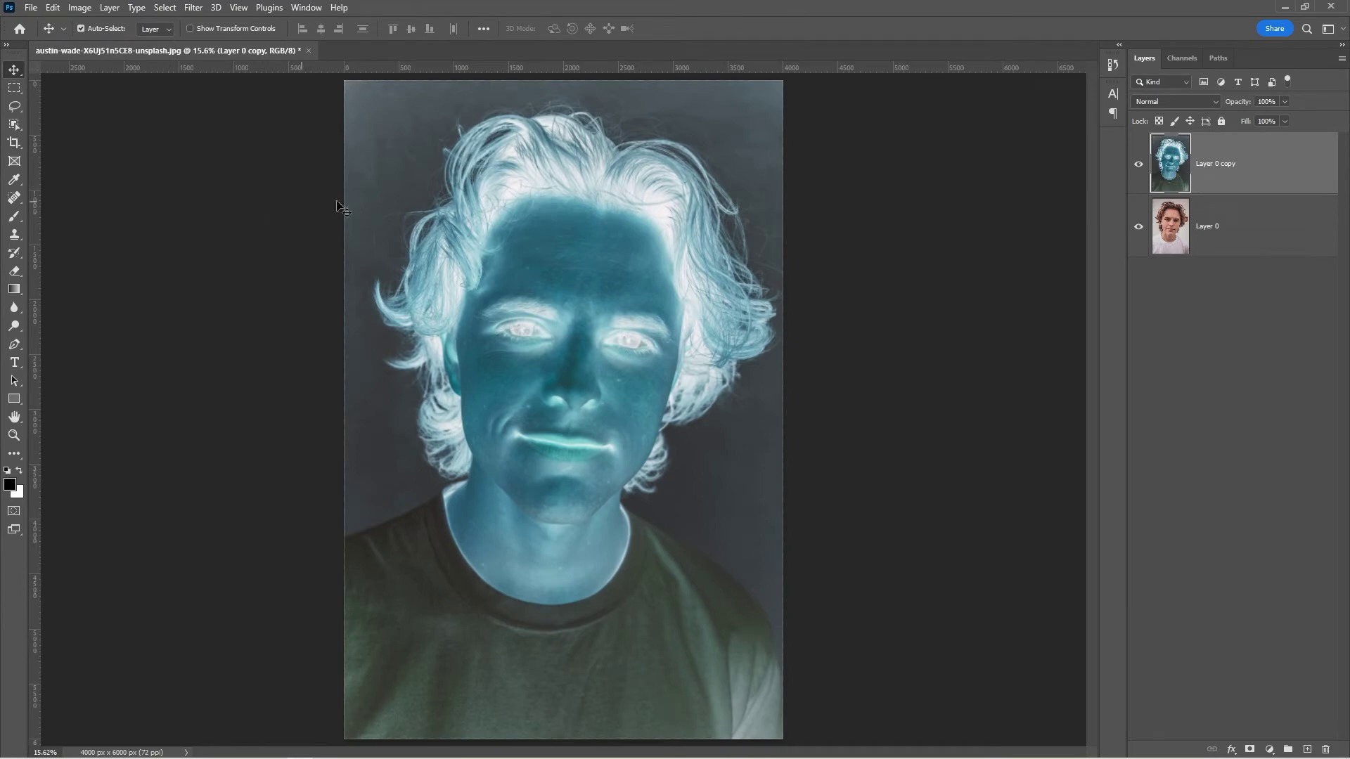
Set the inverted copy's blend mode to Vivid Light, turning the canvas flat grey
{"action": "left_click", "coordinate": [1163, 101]}
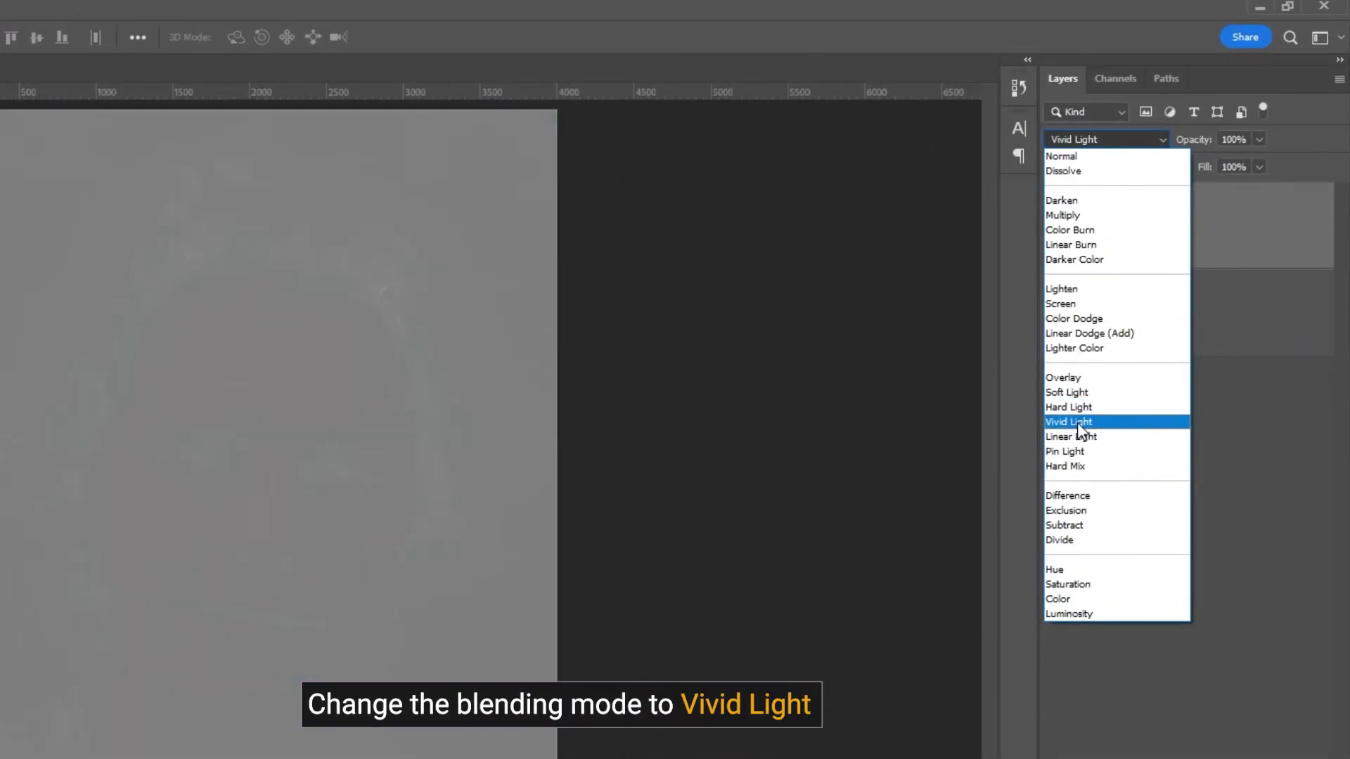
{"action": "left_click", "coordinate": [1077, 422]}
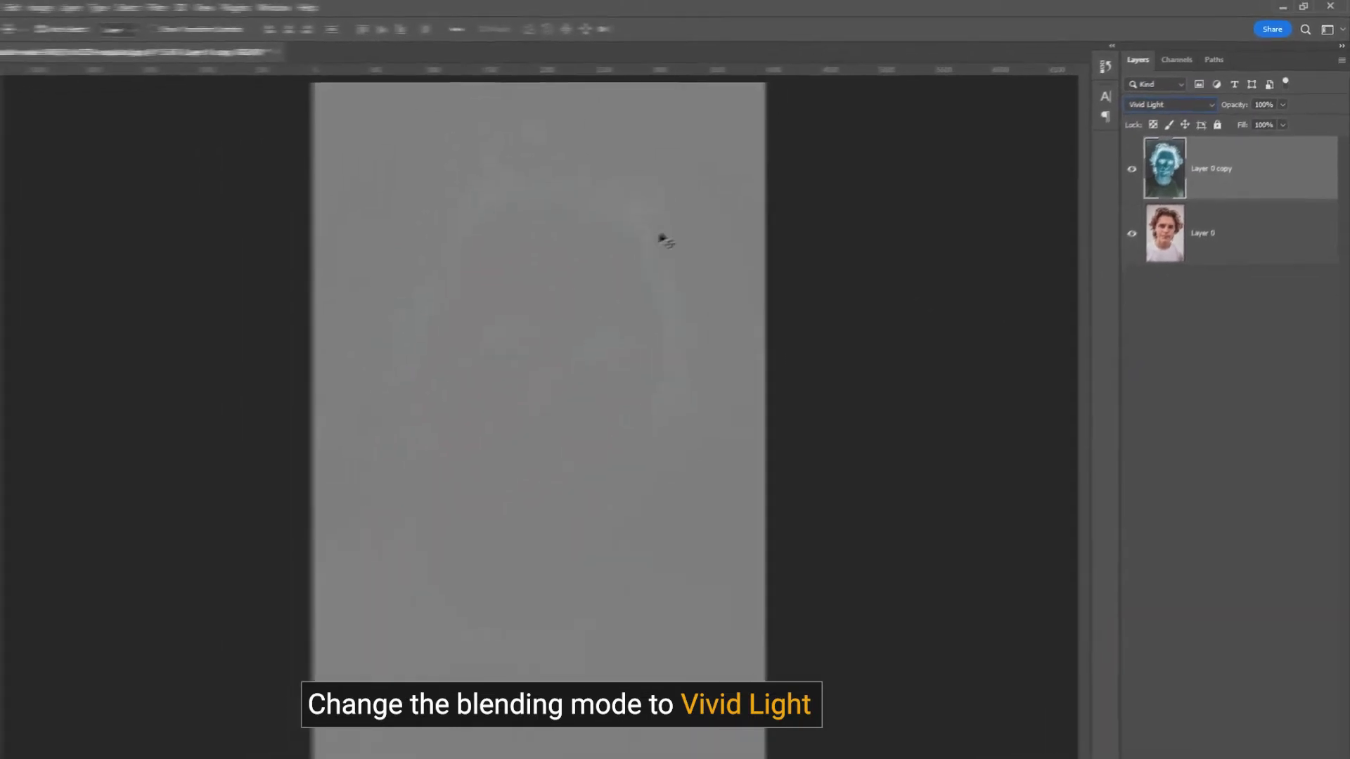
{"action": "left_click", "coordinate": [193, 8]}
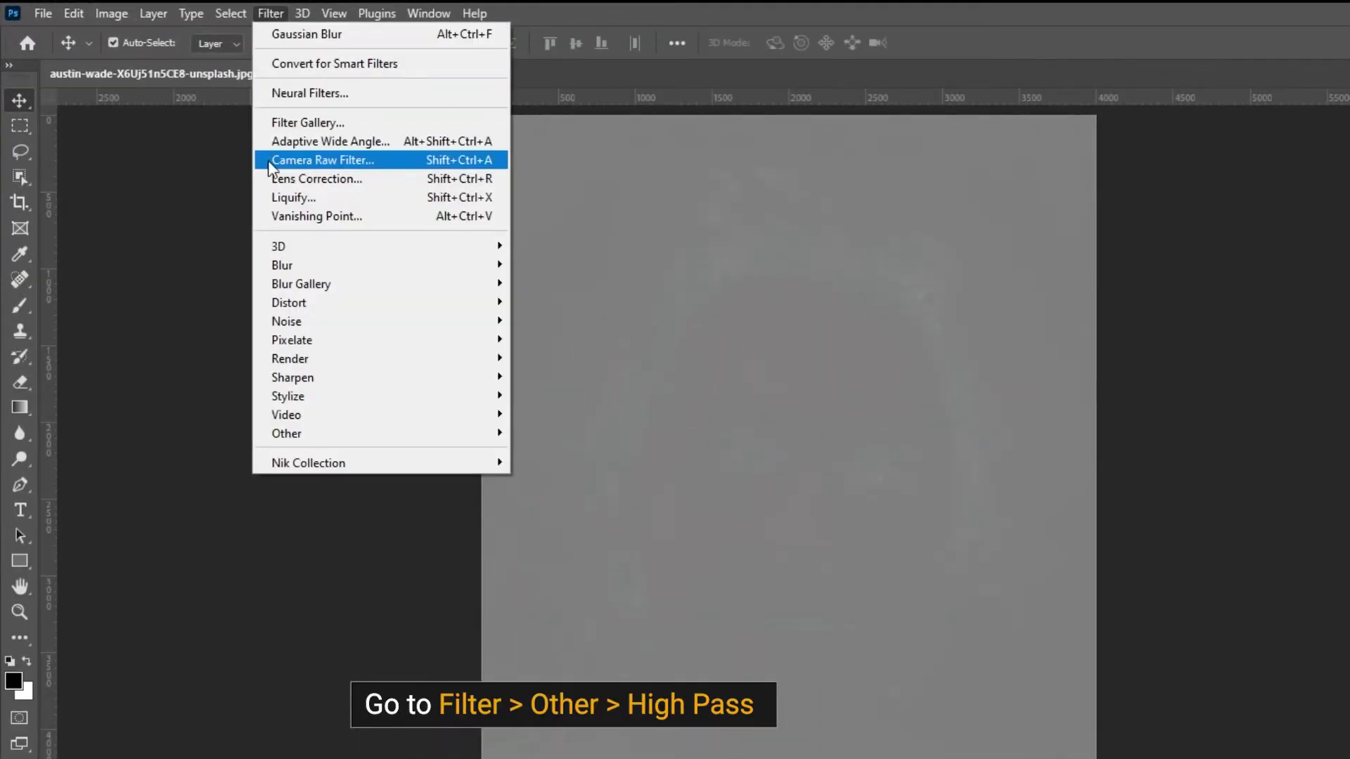
{"action": "mouse_move", "coordinate": [316, 433]}
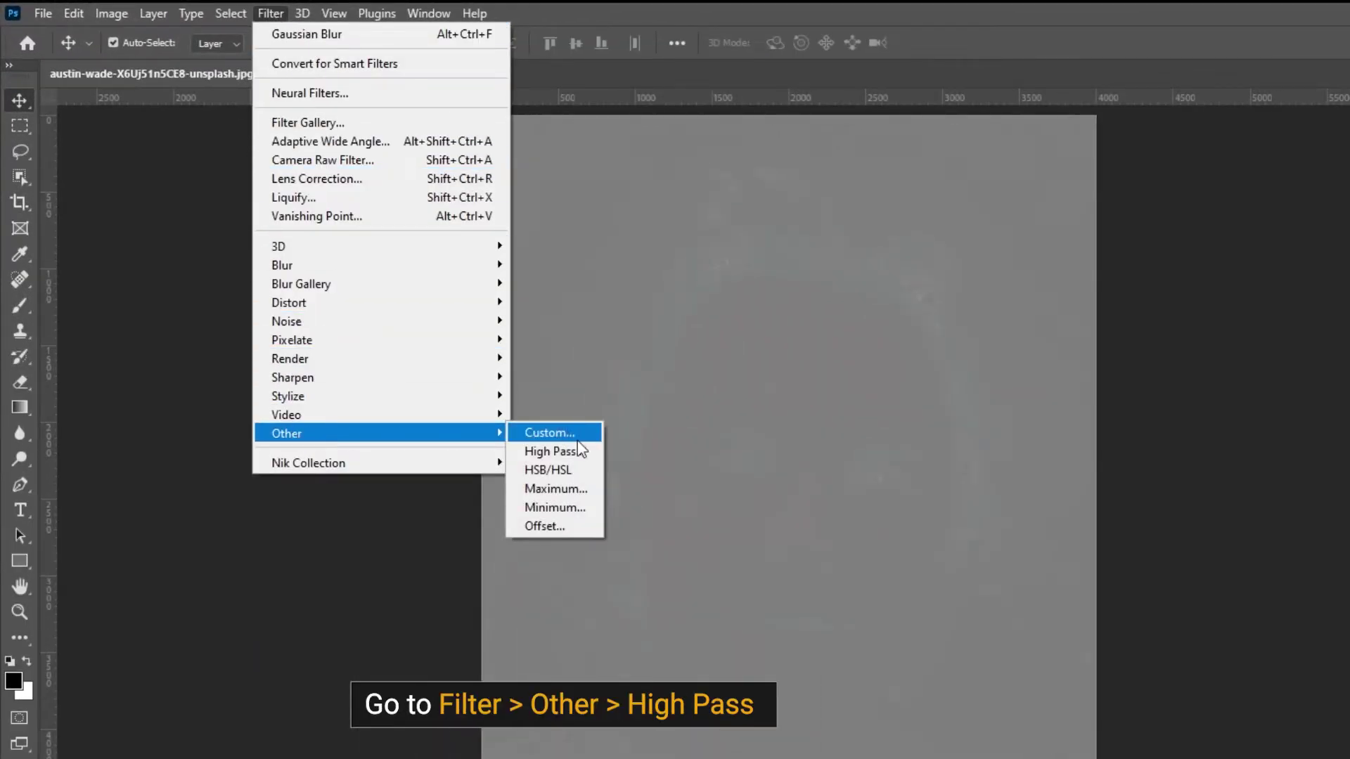
Apply High Pass at radius 23 and Gaussian Blur at 3.0 pixels to the inverted copy
{"action": "left_click", "coordinate": [575, 456]}
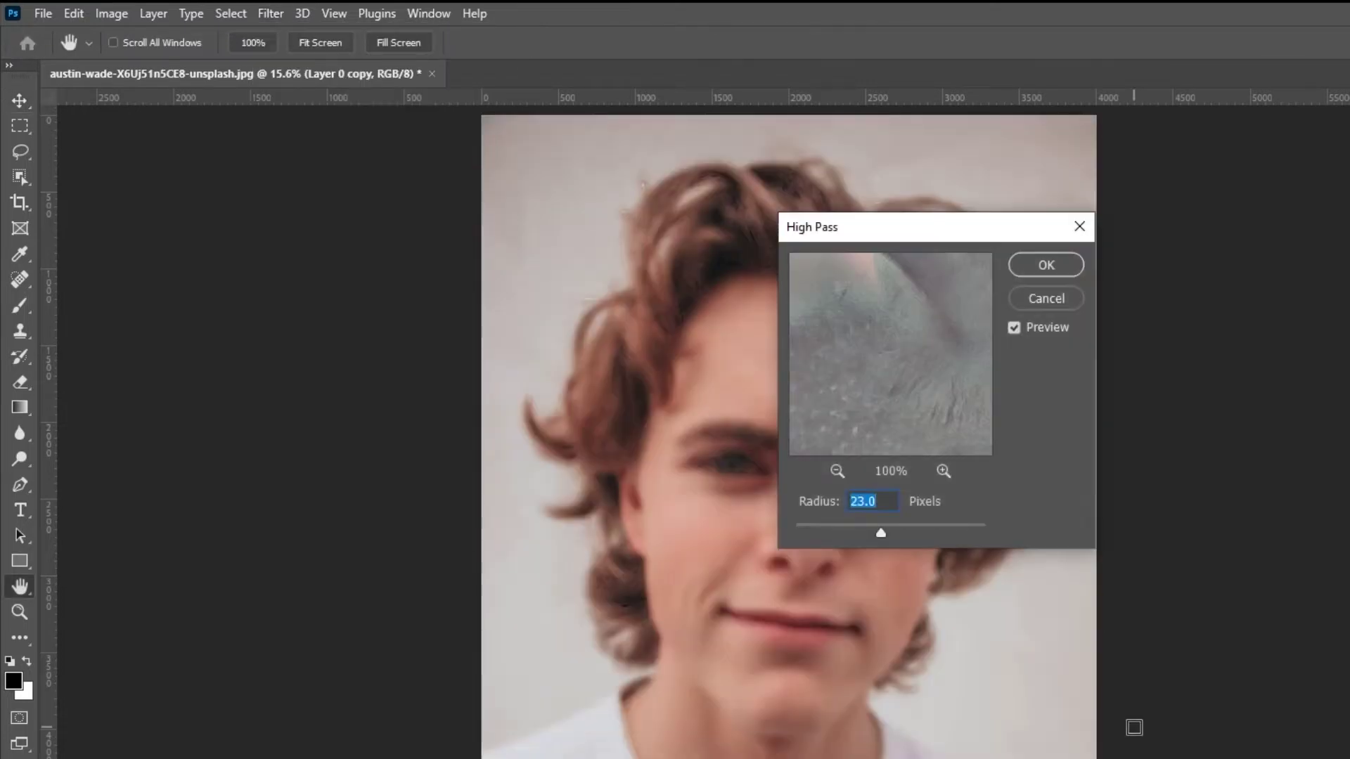
{"action": "left_click", "coordinate": [1052, 265]}
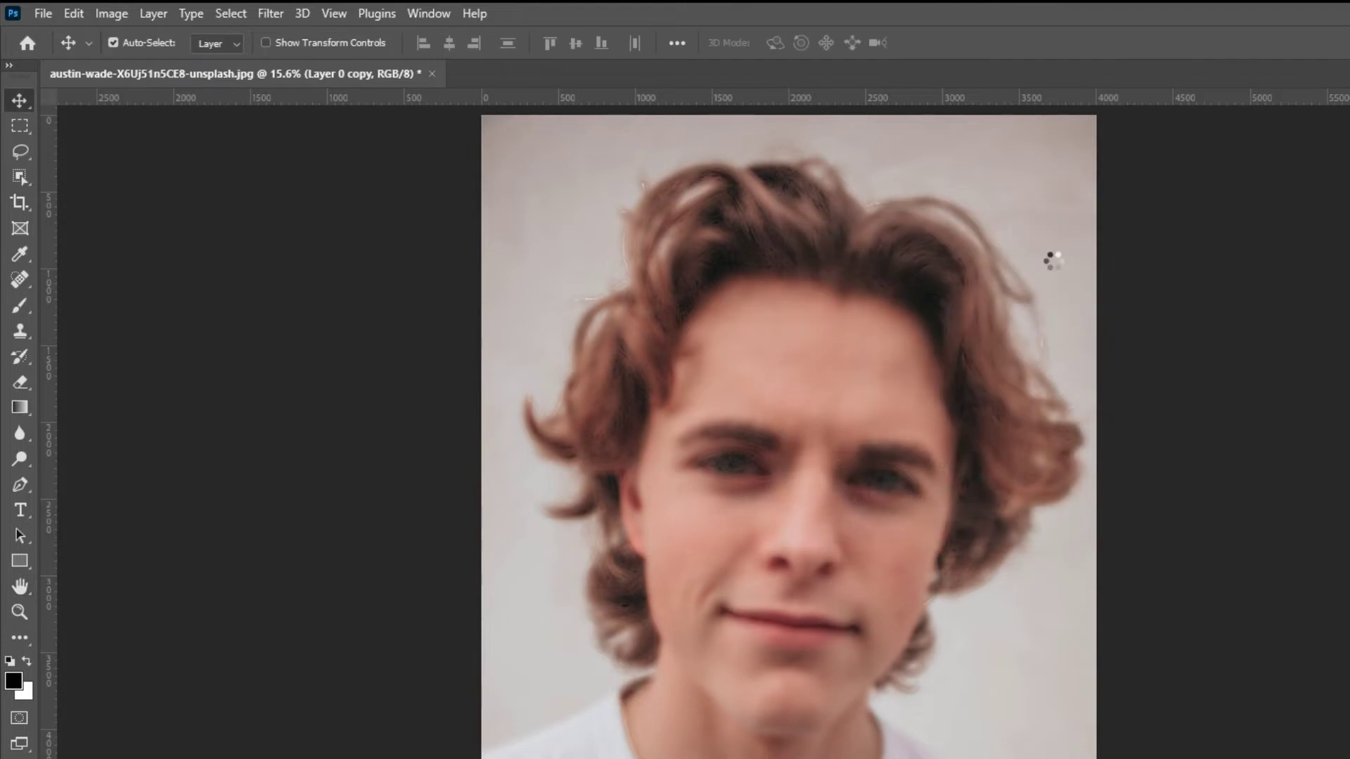
{"action": "left_click", "coordinate": [279, 15]}
{"action": "mouse_move", "coordinate": [317, 264]}
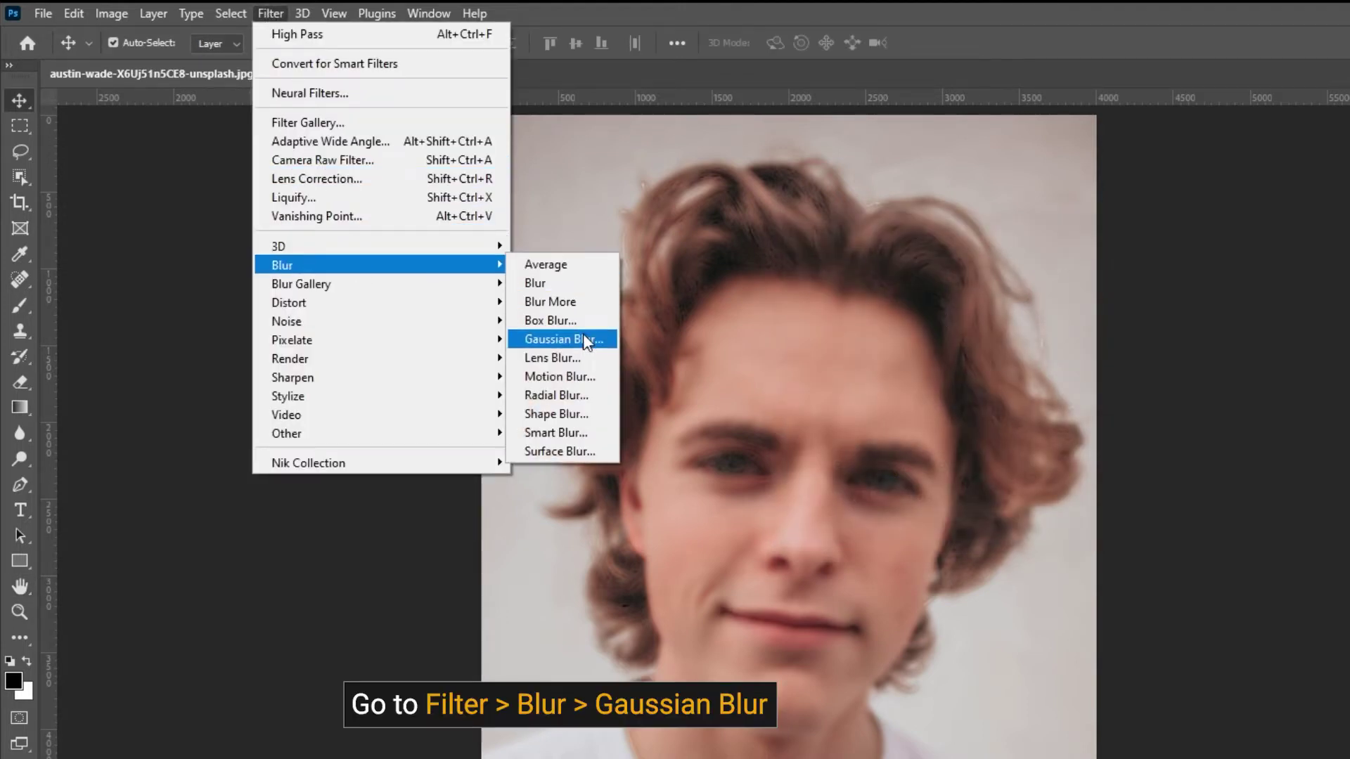
{"action": "left_click", "coordinate": [577, 339]}
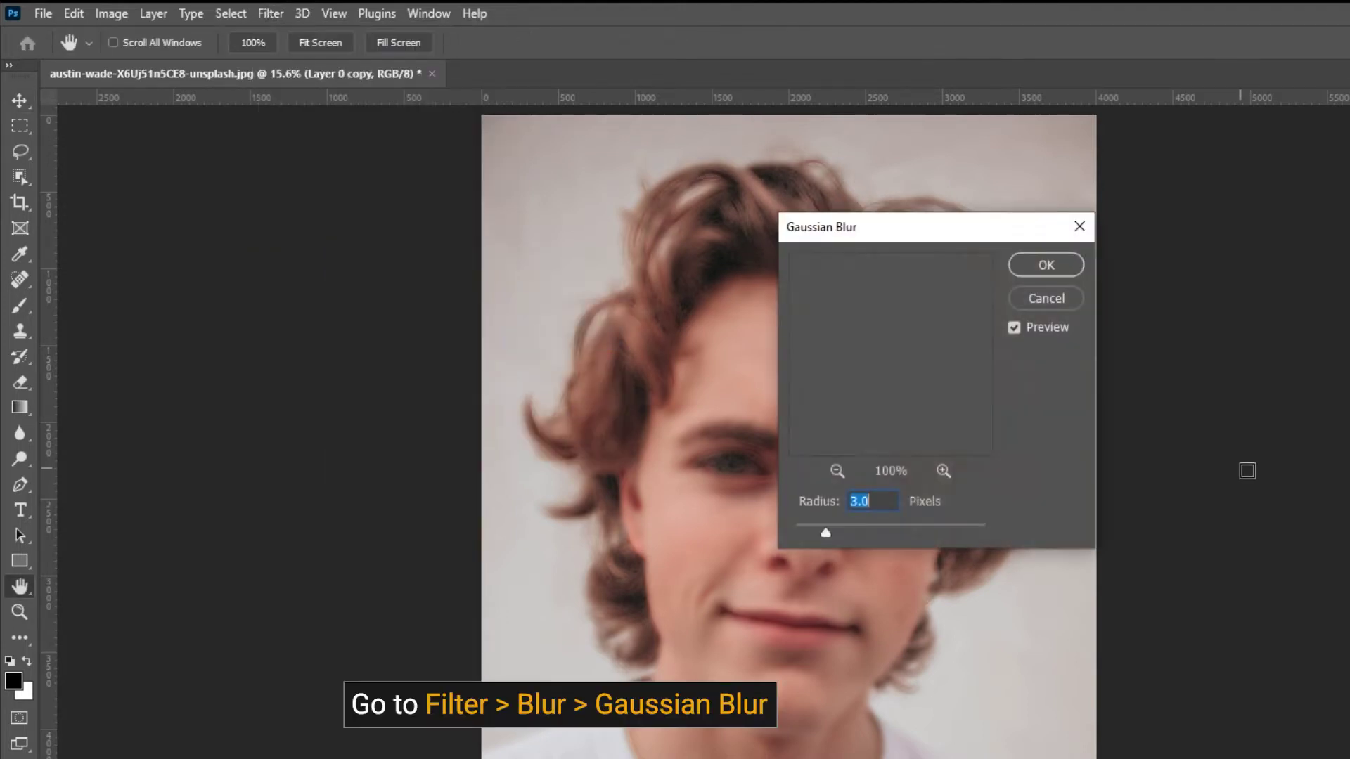
{"action": "left_click", "coordinate": [1052, 264]}
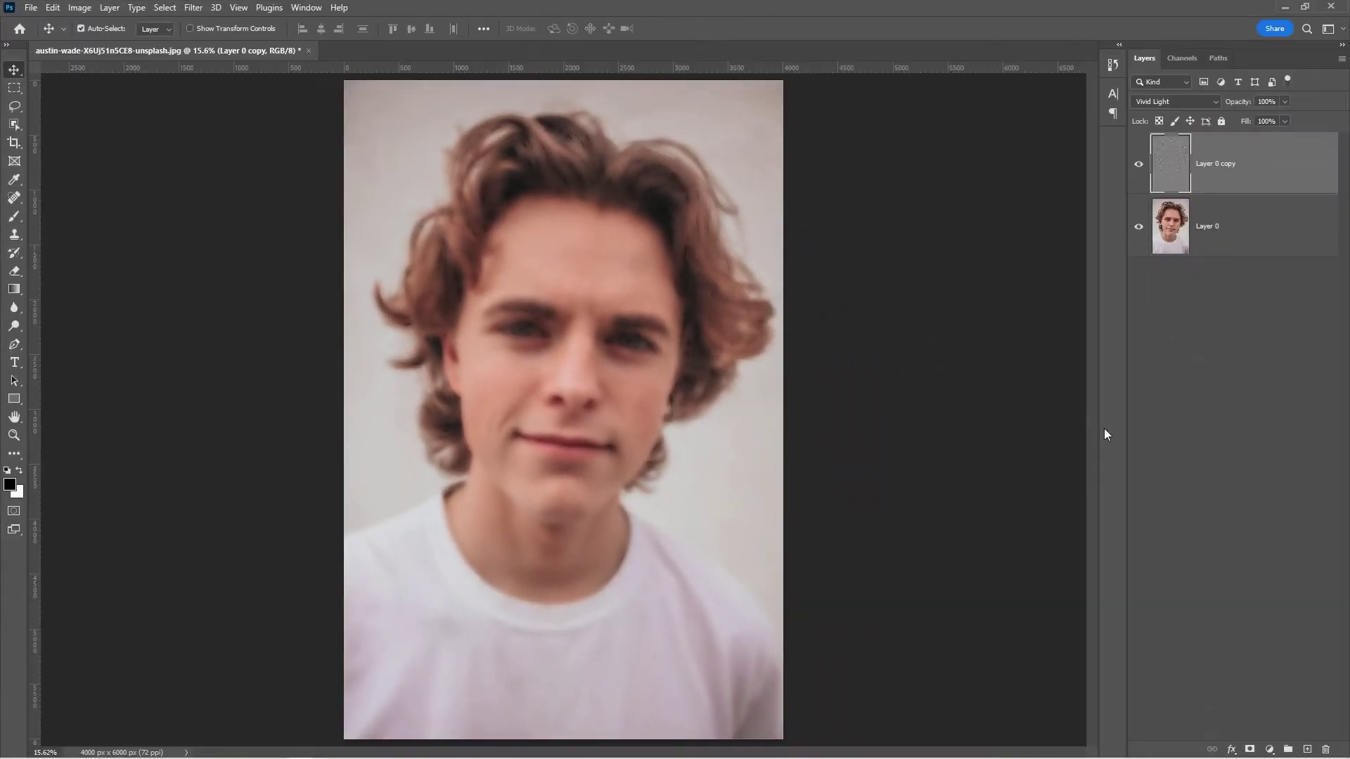
Add a black layer mask and set a white Soft Round brush at 45% hardness, 50% opacity
{"action": "left_click", "coordinate": [1252, 750], "text": "alt"}
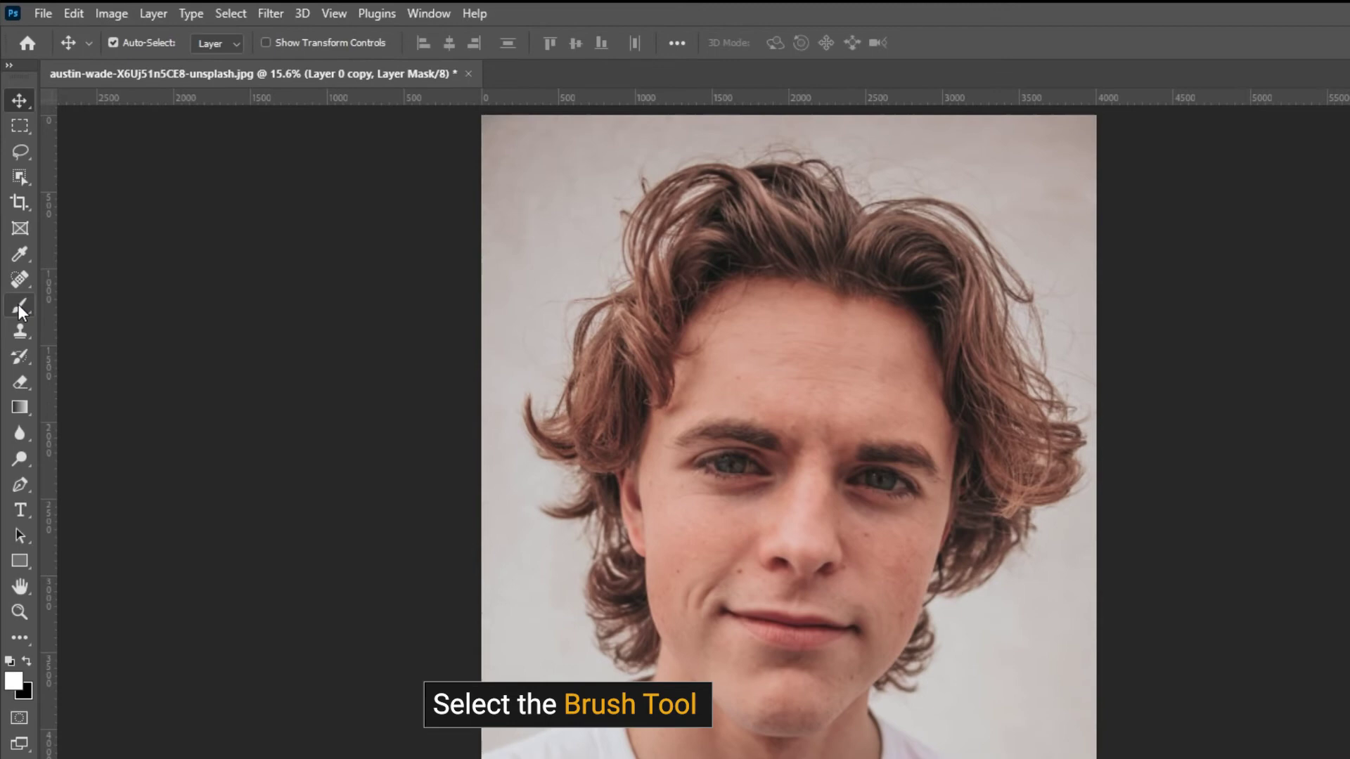
{"action": "left_click_drag", "start_coordinate": [18, 304], "coordinate": [86, 302]}
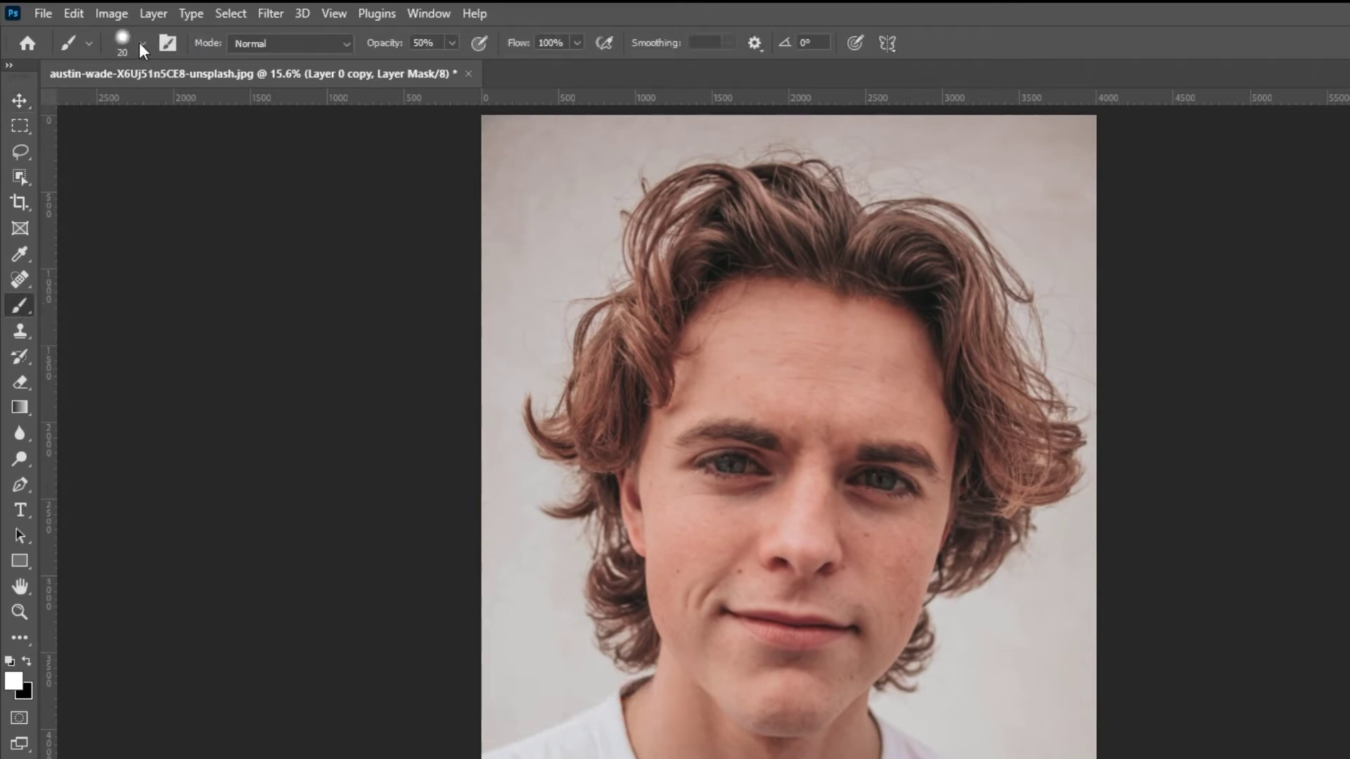
{"action": "left_click", "coordinate": [142, 46]}
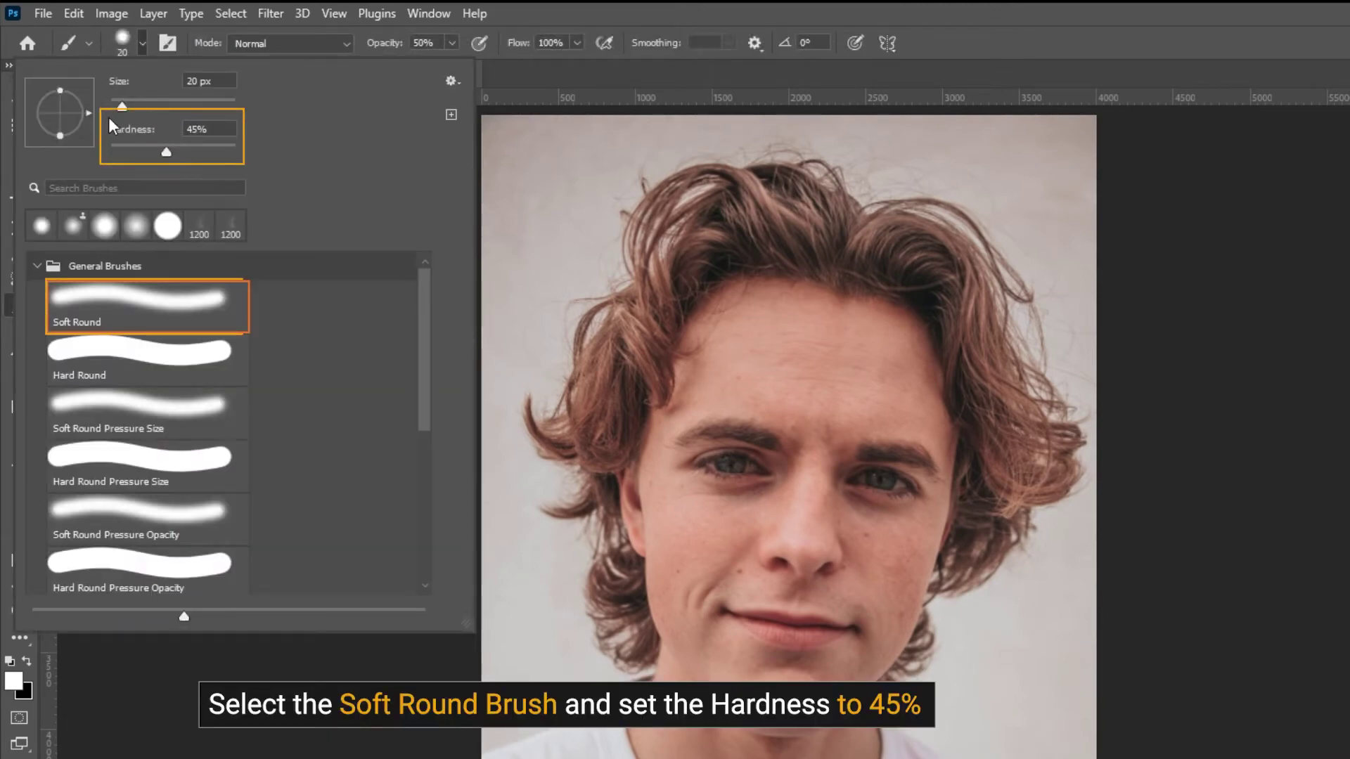
{"action": "left_click", "coordinate": [141, 42]}
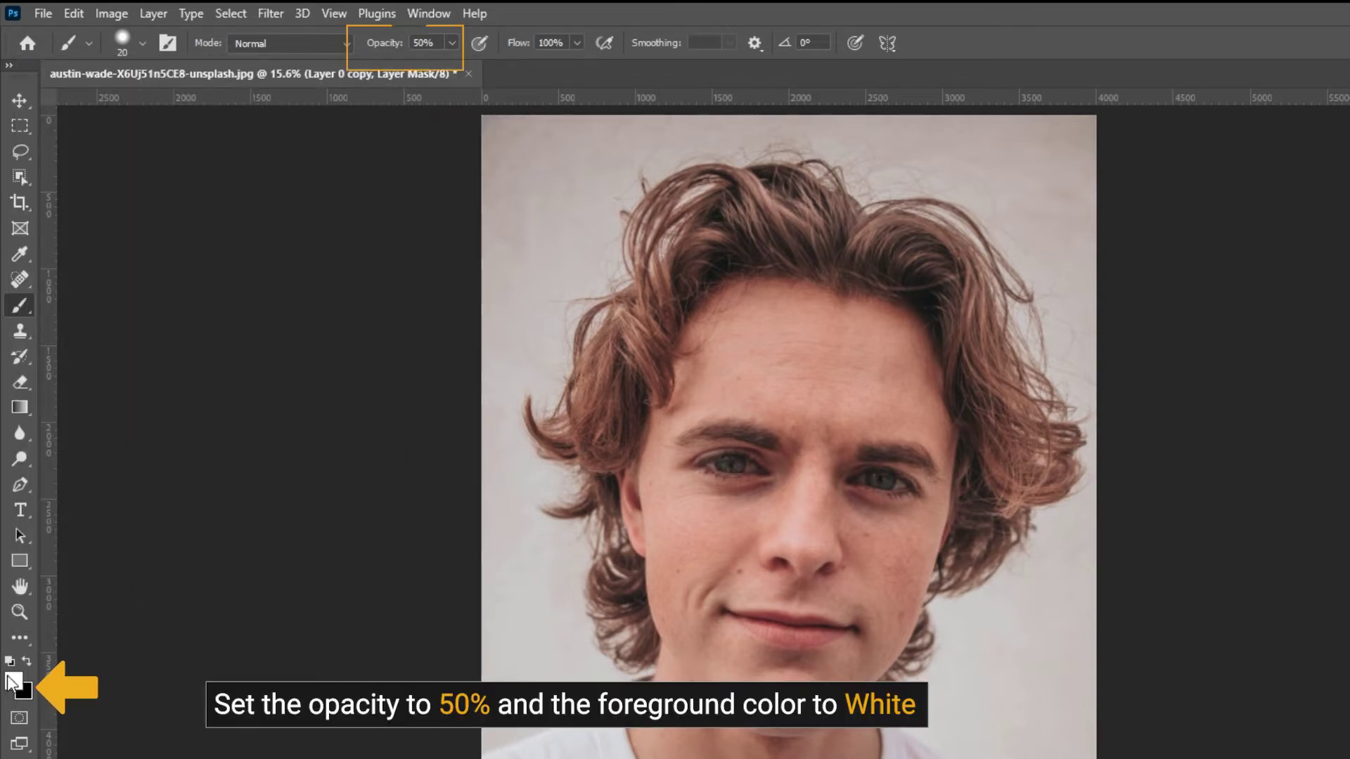
Zoom in on the face, resize the brush, and paint white on the mask across the forehead
{"action": "key", "text": "z"}
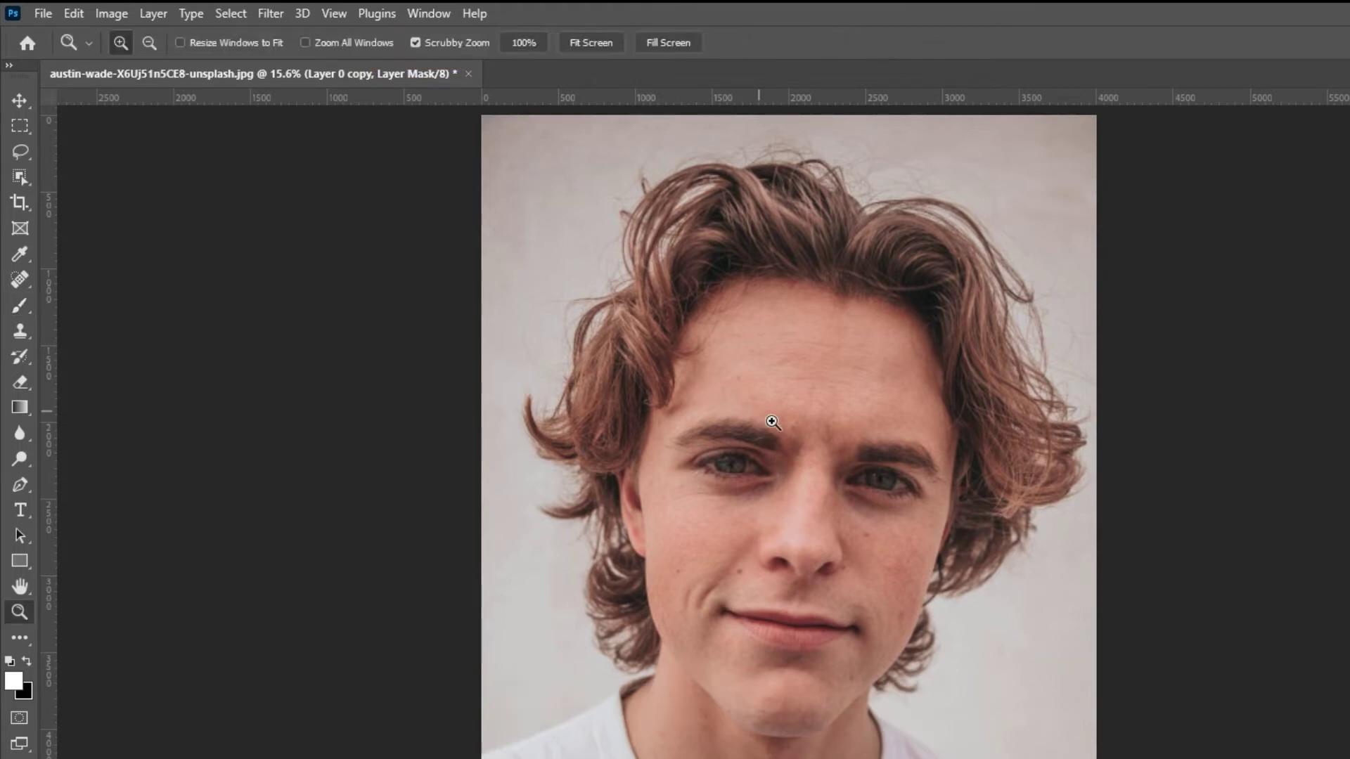
{"action": "left_click", "coordinate": [772, 422]}
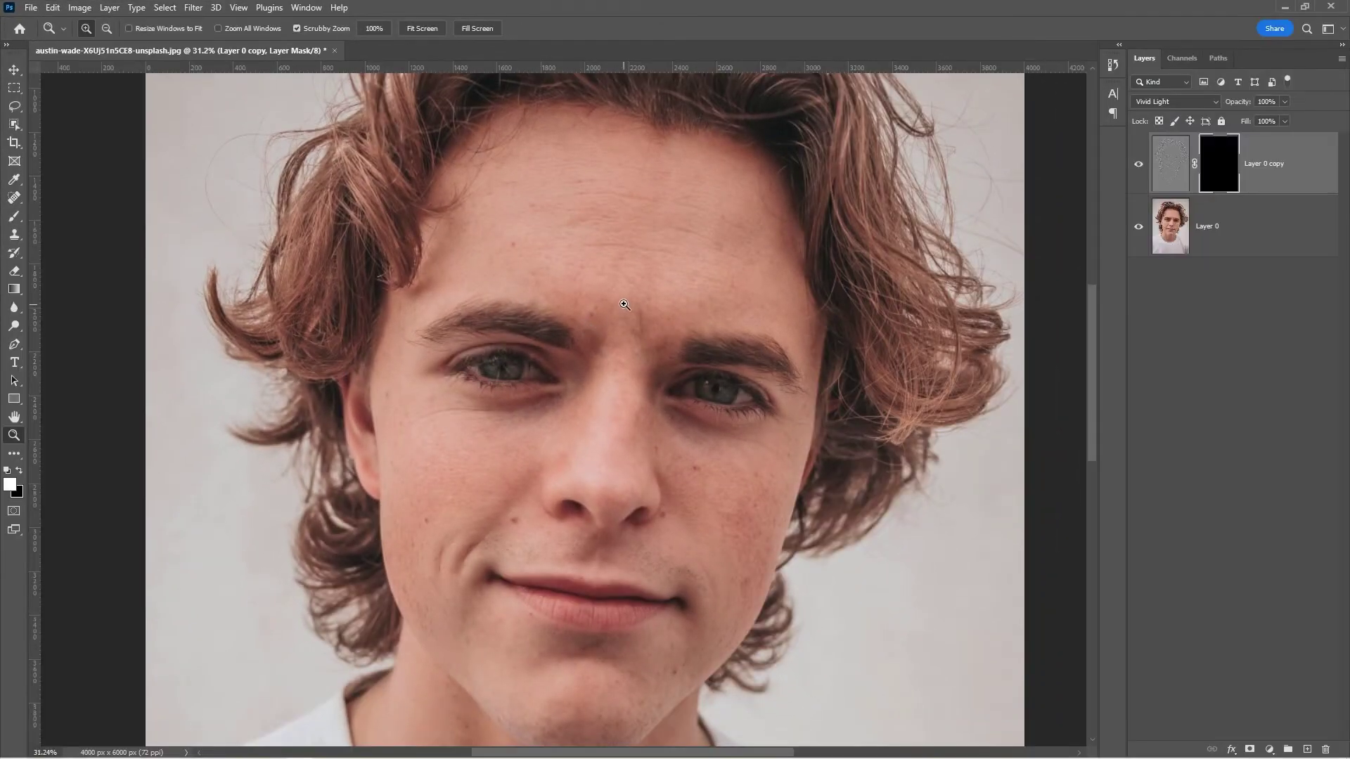
{"action": "key", "text": "b"}
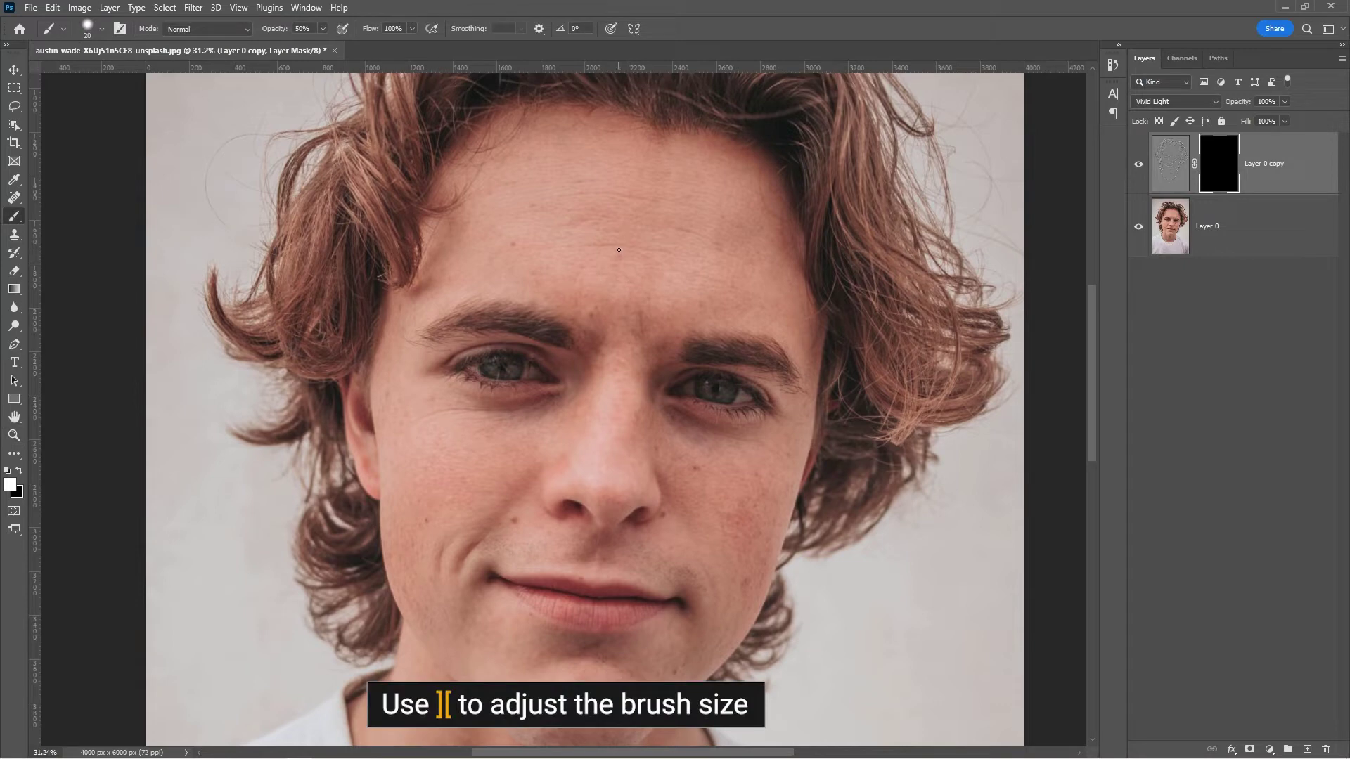
{"action": "key", "text": "bracketright"}
{"action": "key", "text": "bracketright"}
{"action": "key", "text": "bracketright"}
{"action": "key", "text": "bracketright"}
{"action": "key", "text": "bracketright"}
{"action": "key", "text": "bracketright"}
{"action": "key", "text": "bracketleft"}
{"action": "key", "text": "bracketleft"}
{"action": "key", "text": "bracketleft"}
{"action": "mouse_move", "coordinate": [568, 210]}
{"action": "left_mouse_down"}
{"action": "mouse_move", "coordinate": [702, 226]}
{"action": "mouse_move", "coordinate": [627, 226]}
{"action": "mouse_move", "coordinate": [739, 265]}
{"action": "mouse_move", "coordinate": [630, 270]}
{"action": "mouse_move", "coordinate": [527, 241]}
{"action": "mouse_move", "coordinate": [536, 205]}
{"action": "mouse_move", "coordinate": [645, 169]}
{"action": "mouse_move", "coordinate": [749, 190]}
{"action": "mouse_move", "coordinate": [524, 249]}
{"action": "left_mouse_up"}
{"action": "key", "text": "bracketleft"}
{"action": "key", "text": "bracketleft"}
{"action": "key", "text": "bracketleft"}
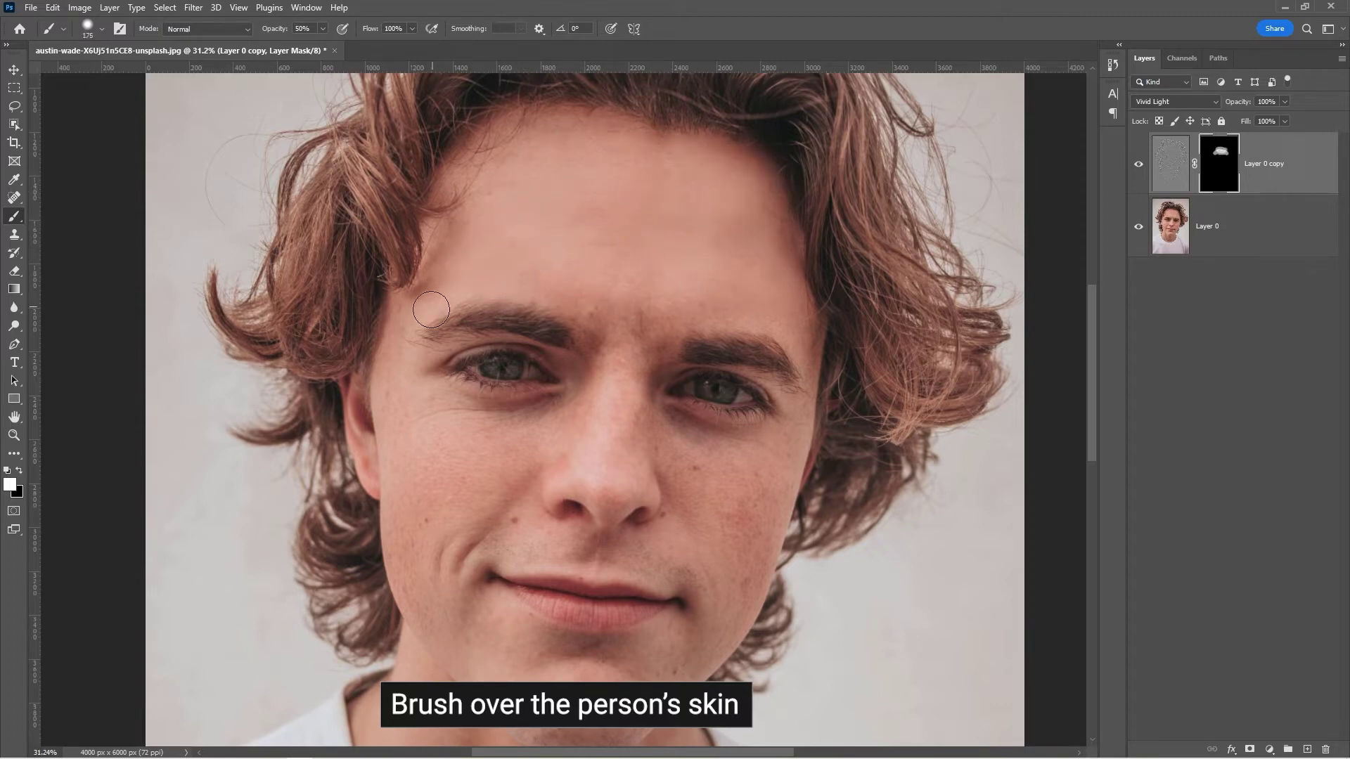
Paint the smoothing under the left eye, over both cheeks, the smile line and right jawline
{"action": "mouse_move", "coordinate": [404, 417]}
{"action": "left_mouse_down"}
{"action": "mouse_move", "coordinate": [413, 476]}
{"action": "mouse_move", "coordinate": [446, 492]}
{"action": "mouse_move", "coordinate": [513, 431]}
{"action": "mouse_move", "coordinate": [419, 400]}
{"action": "mouse_move", "coordinate": [436, 414]}
{"action": "left_mouse_up"}
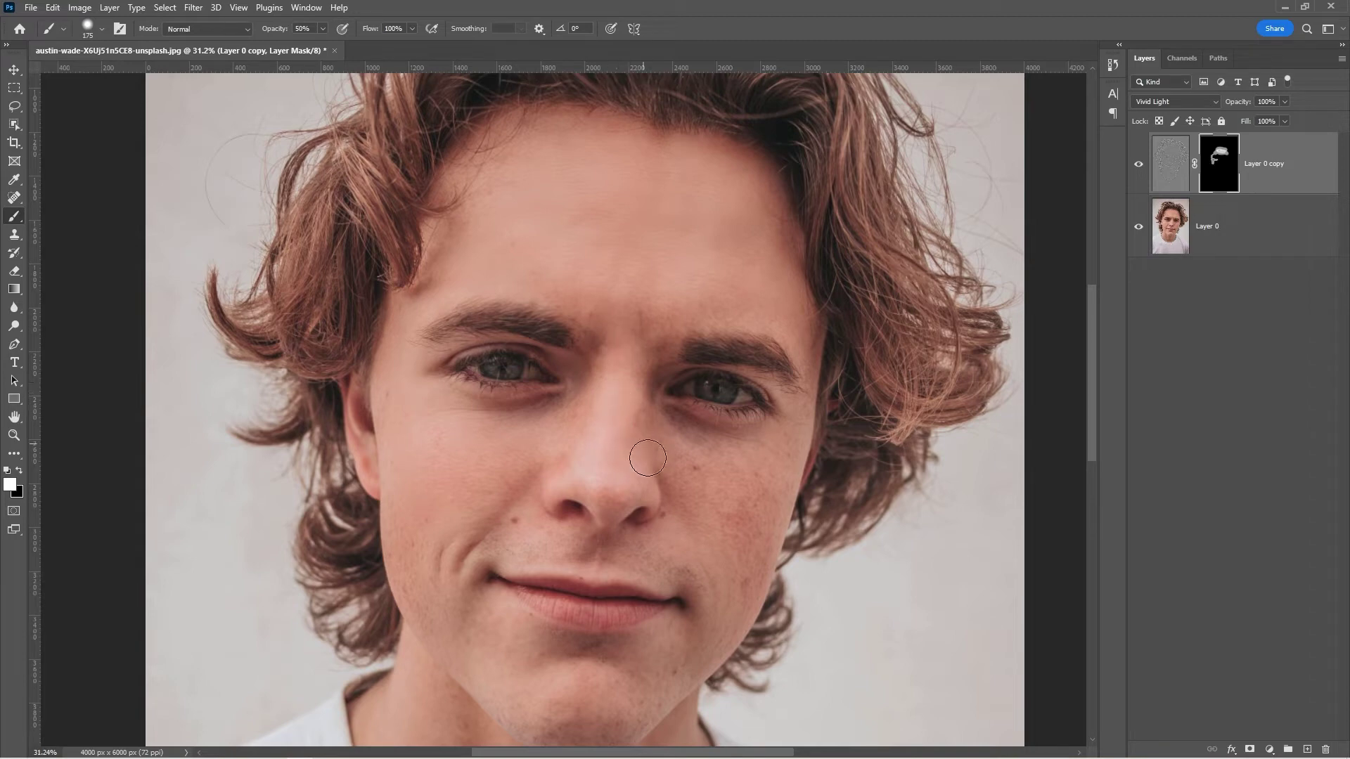
{"action": "mouse_move", "coordinate": [718, 478]}
{"action": "left_mouse_down"}
{"action": "mouse_move", "coordinate": [732, 483]}
{"action": "mouse_move", "coordinate": [689, 450]}
{"action": "mouse_move", "coordinate": [789, 418]}
{"action": "mouse_move", "coordinate": [758, 551]}
{"action": "mouse_move", "coordinate": [736, 539]}
{"action": "mouse_move", "coordinate": [736, 605]}
{"action": "mouse_move", "coordinate": [731, 562]}
{"action": "mouse_move", "coordinate": [686, 501]}
{"action": "mouse_move", "coordinate": [672, 534]}
{"action": "mouse_move", "coordinate": [553, 548]}
{"action": "mouse_move", "coordinate": [649, 563]}
{"action": "left_mouse_up"}
{"action": "mouse_move", "coordinate": [492, 524]}
{"action": "left_mouse_down"}
{"action": "mouse_move", "coordinate": [446, 560]}
{"action": "mouse_move", "coordinate": [403, 534]}
{"action": "mouse_move", "coordinate": [403, 560]}
{"action": "mouse_move", "coordinate": [386, 379]}
{"action": "mouse_move", "coordinate": [437, 632]}
{"action": "mouse_move", "coordinate": [533, 680]}
{"action": "left_mouse_up"}
{"action": "left_click_drag", "start_coordinate": [589, 630], "coordinate": [545, 514]}
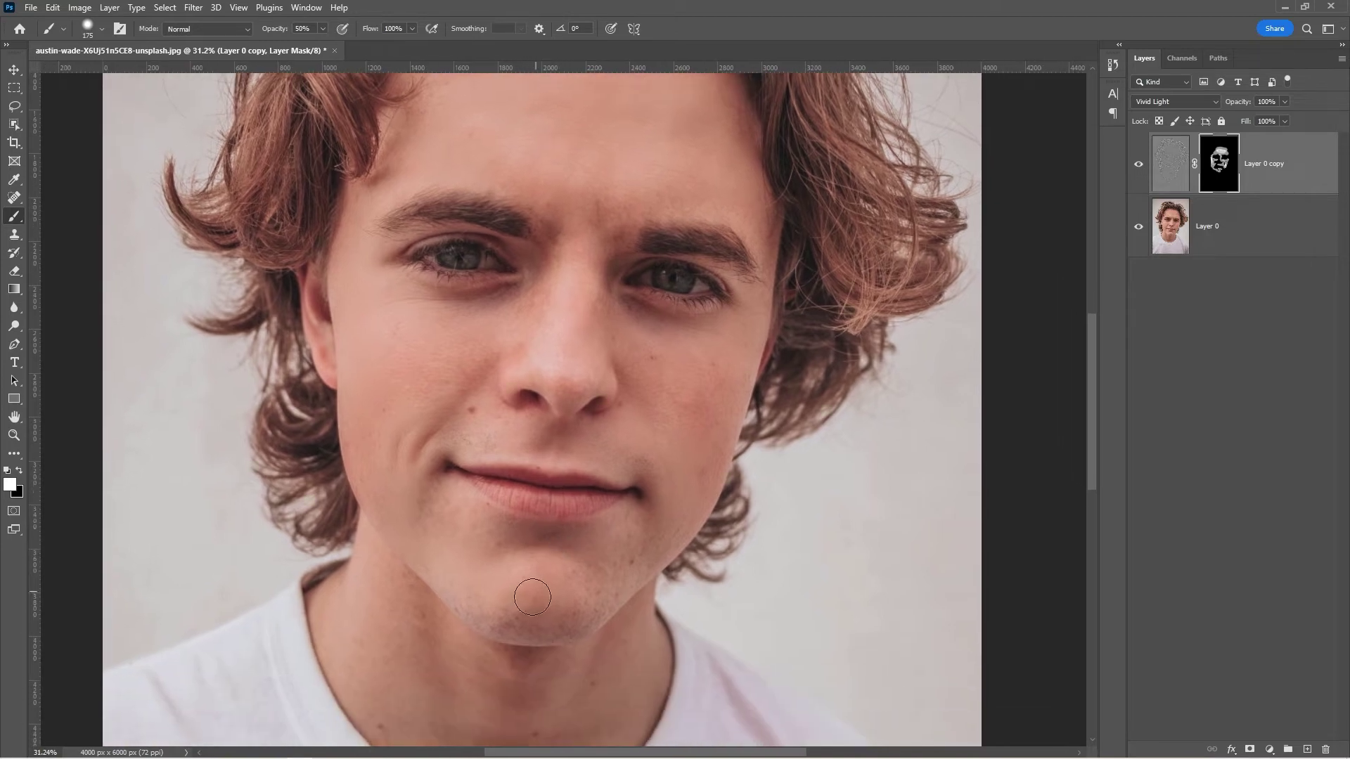
{"action": "mouse_move", "coordinate": [626, 590]}
{"action": "left_mouse_down"}
{"action": "mouse_move", "coordinate": [683, 493]}
{"action": "mouse_move", "coordinate": [591, 577]}
{"action": "mouse_move", "coordinate": [483, 544]}
{"action": "mouse_move", "coordinate": [431, 503]}
{"action": "mouse_move", "coordinate": [431, 518]}
{"action": "mouse_move", "coordinate": [467, 401]}
{"action": "mouse_move", "coordinate": [368, 419]}
{"action": "mouse_move", "coordinate": [490, 358]}
{"action": "mouse_move", "coordinate": [483, 398]}
{"action": "mouse_move", "coordinate": [533, 438]}
{"action": "left_mouse_up"}
Paint the smoothing over the nose, forehead toward the right temple and chin, then zoom out
{"action": "left_click_drag", "start_coordinate": [629, 412], "coordinate": [583, 325]}
{"action": "left_click_drag", "start_coordinate": [589, 259], "coordinate": [582, 340]}
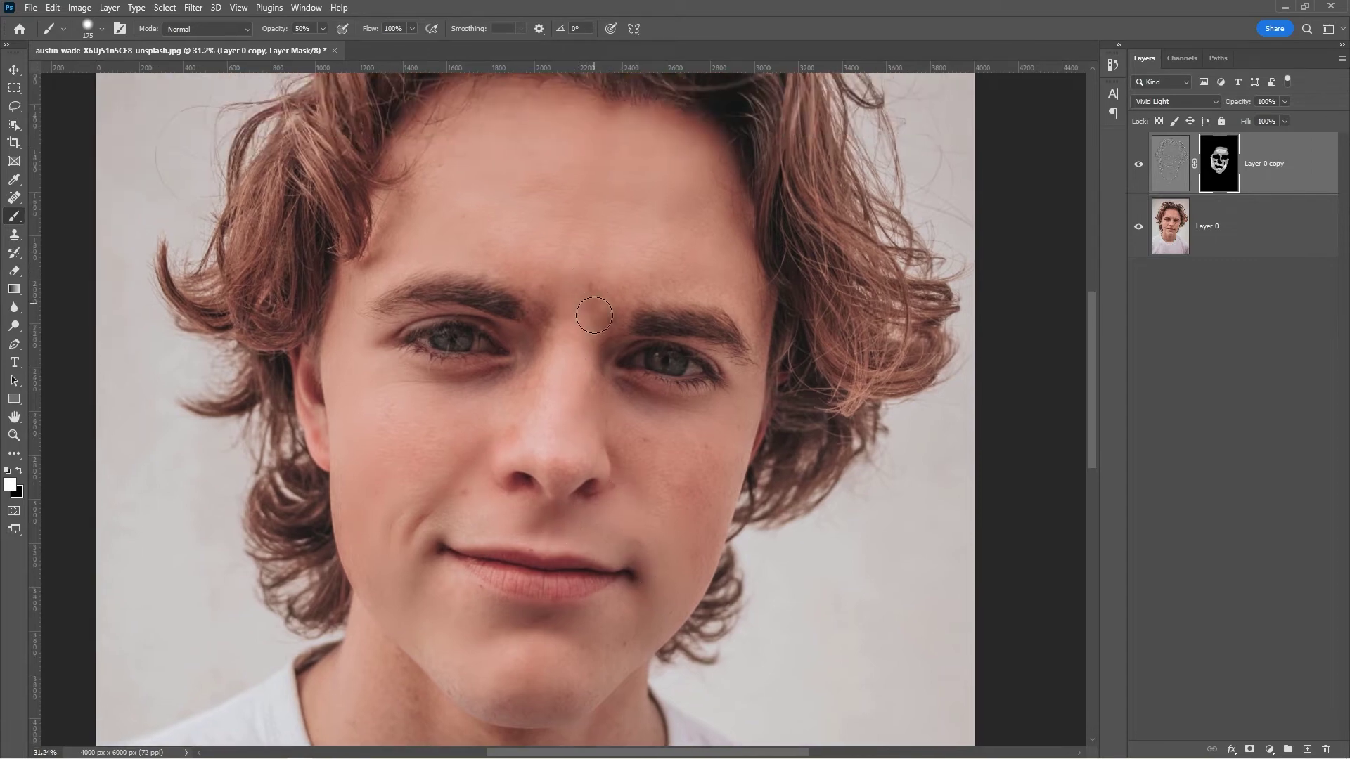
{"action": "mouse_move", "coordinate": [619, 290]}
{"action": "left_mouse_down"}
{"action": "mouse_move", "coordinate": [742, 316]}
{"action": "mouse_move", "coordinate": [507, 268]}
{"action": "mouse_move", "coordinate": [416, 268]}
{"action": "mouse_move", "coordinate": [543, 282]}
{"action": "left_mouse_up"}
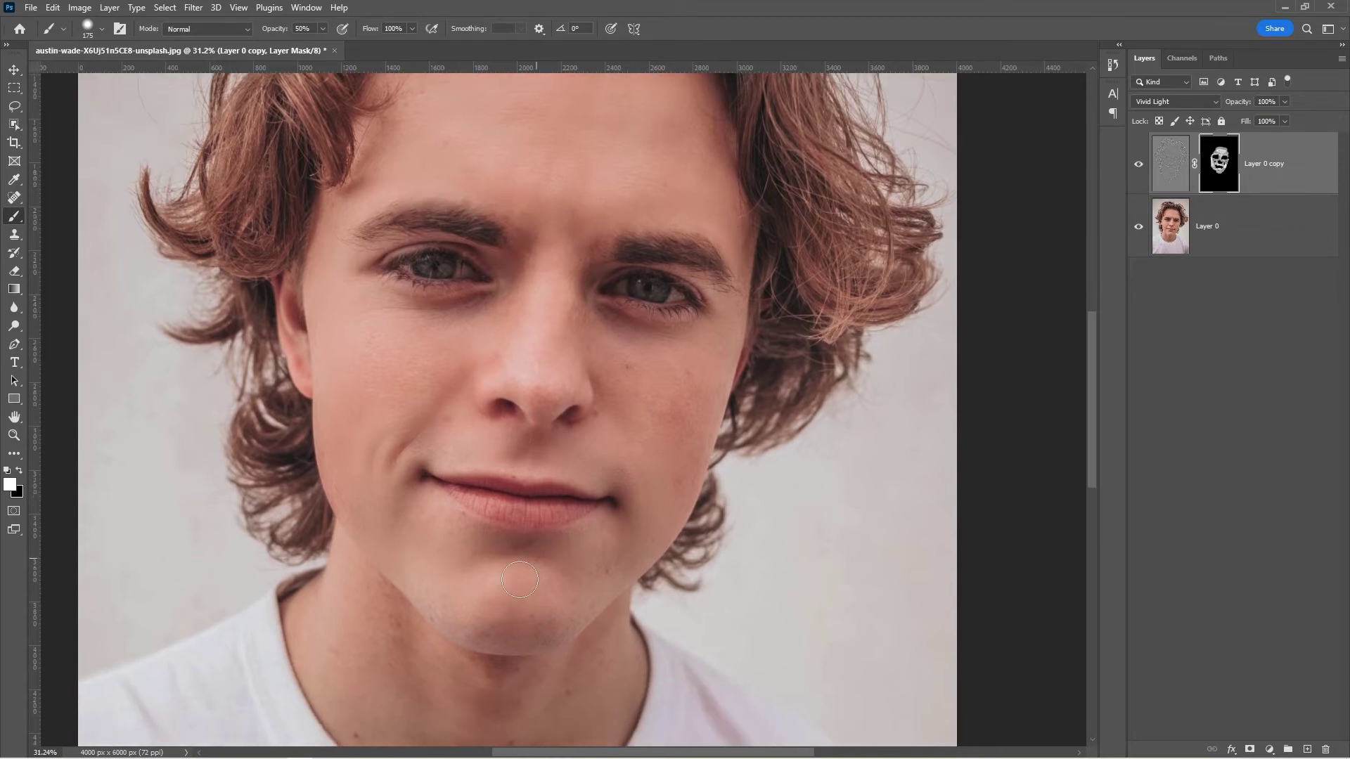
{"action": "left_click_drag", "start_coordinate": [524, 656], "coordinate": [538, 389]}
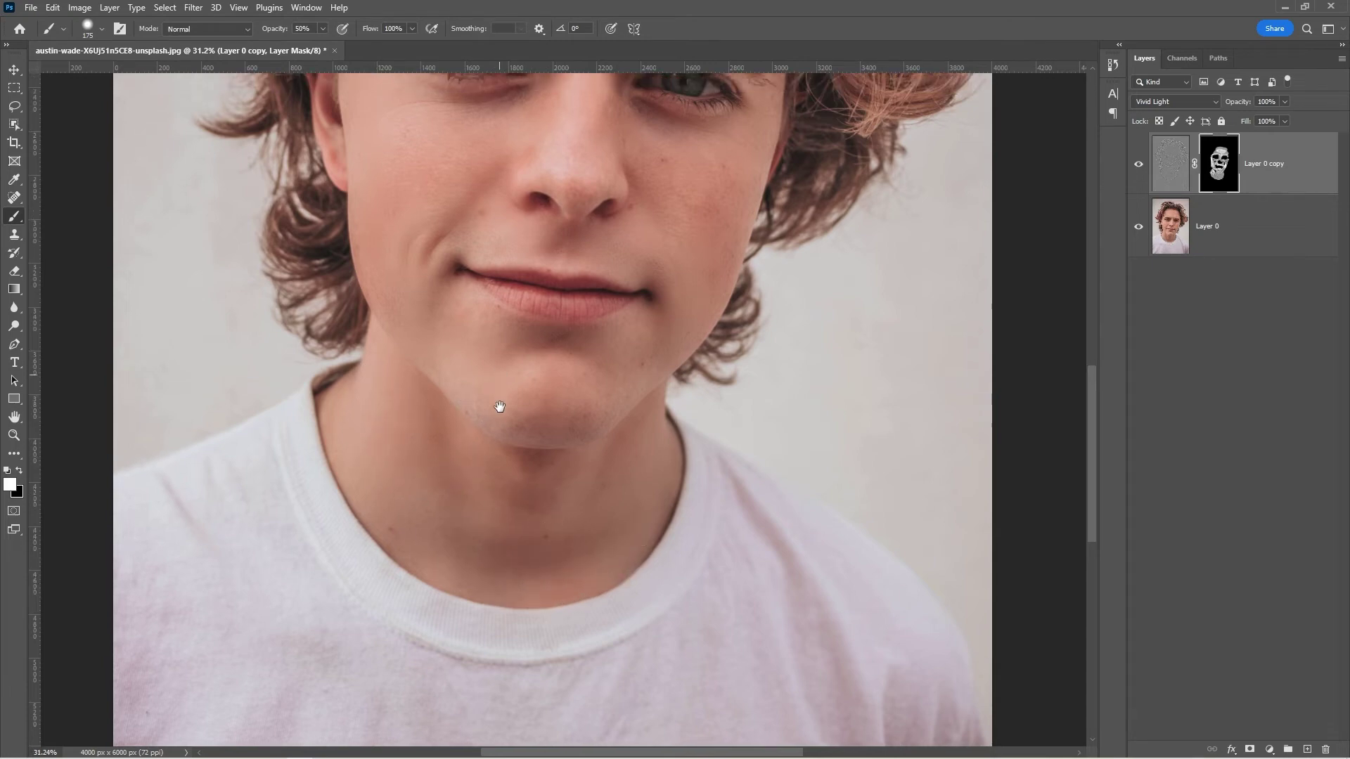
{"action": "scroll", "coordinate": [498, 407], "scroll_direction": "up", "scroll_amount": 4}
{"action": "key", "text": "z"}
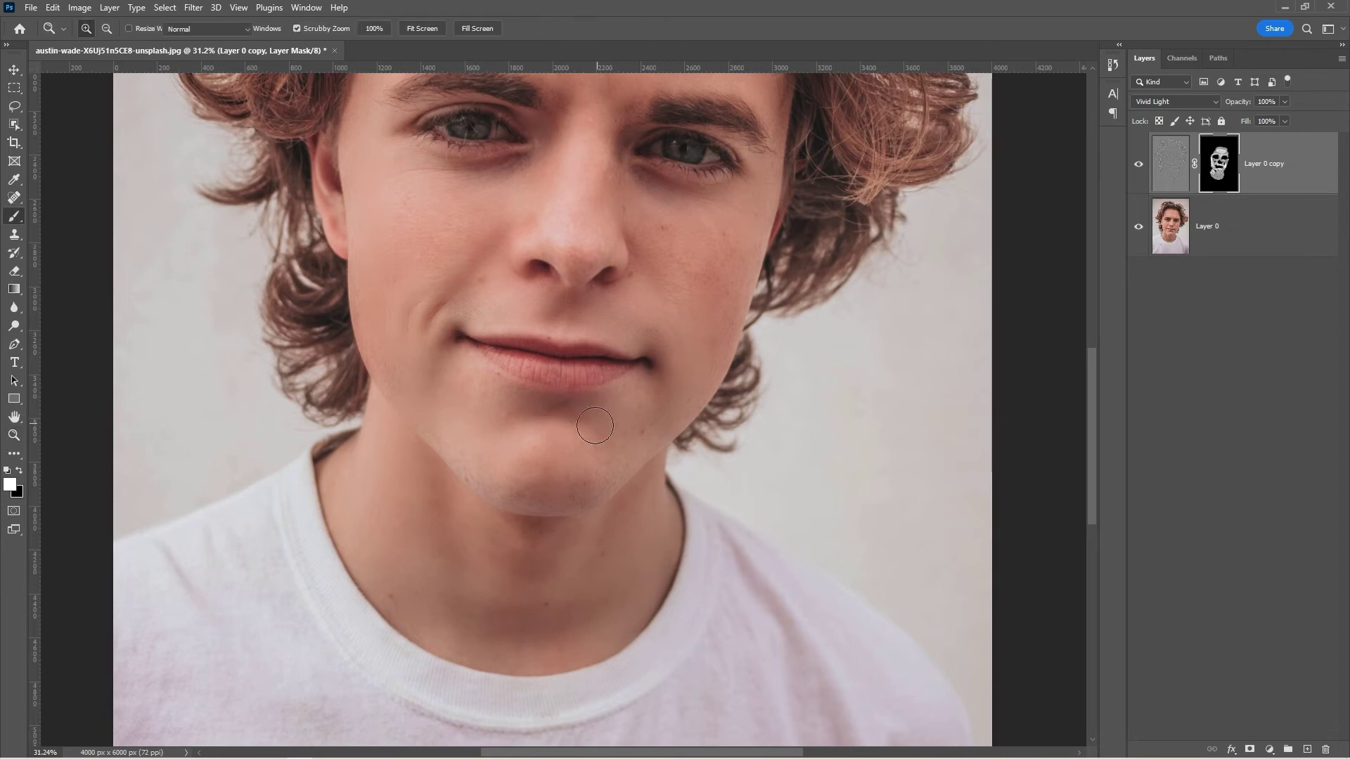
{"action": "mouse_move", "coordinate": [582, 426]}
{"action": "left_mouse_down"}
{"action": "mouse_move", "coordinate": [568, 430]}
{"action": "mouse_move", "coordinate": [576, 440]}
{"action": "left_mouse_up"}
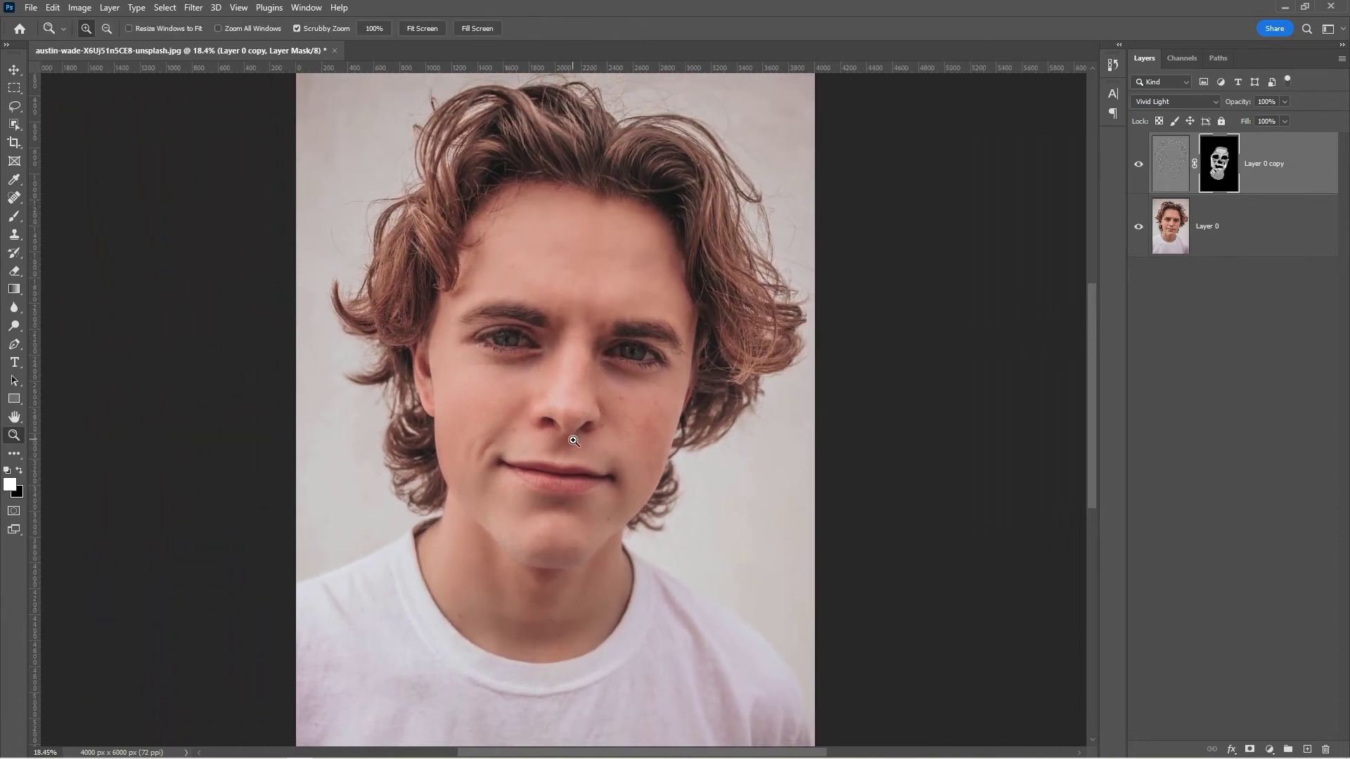
Lower the smoothing copy layer's opacity to 87% in the Layers panel
{"action": "key", "text": "v"}
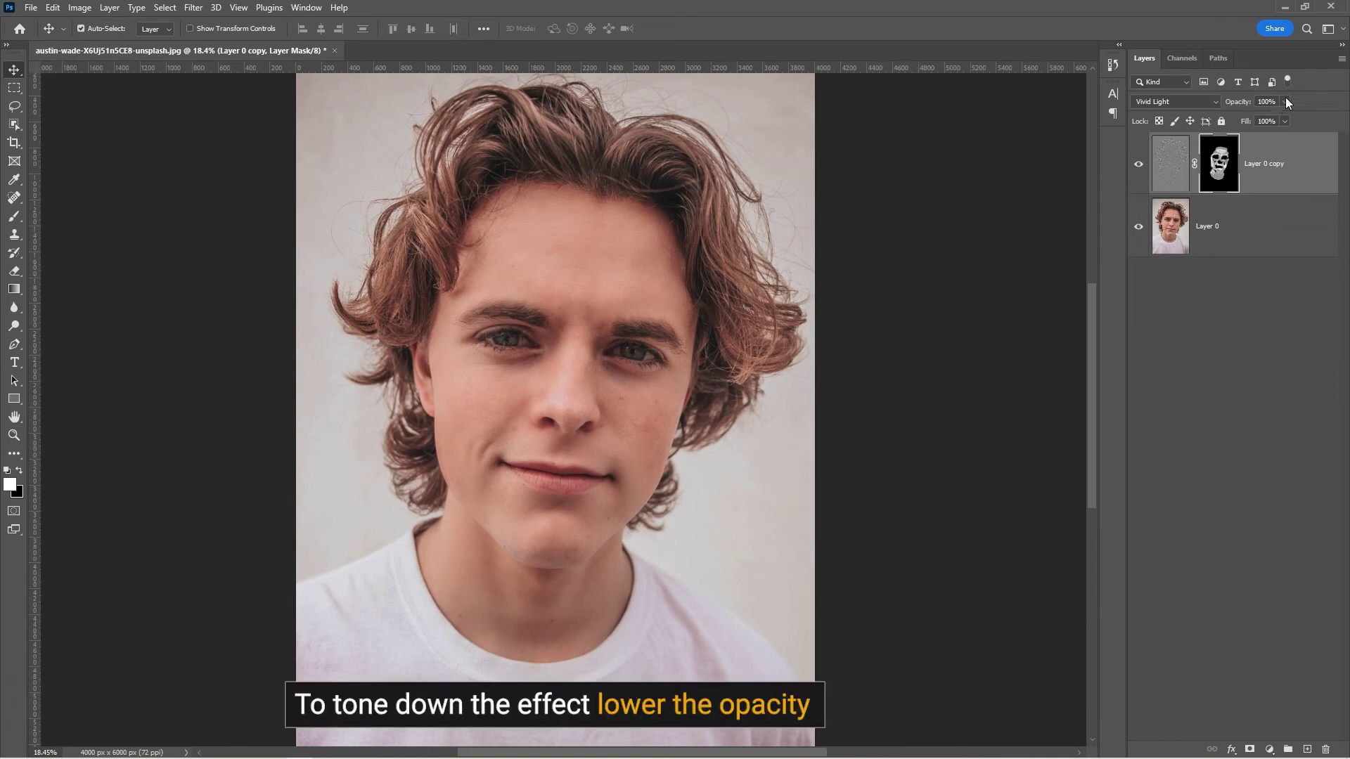
{"action": "left_click", "coordinate": [1286, 103]}
{"action": "left_click_drag", "start_coordinate": [1269, 115], "coordinate": [1271, 115]}
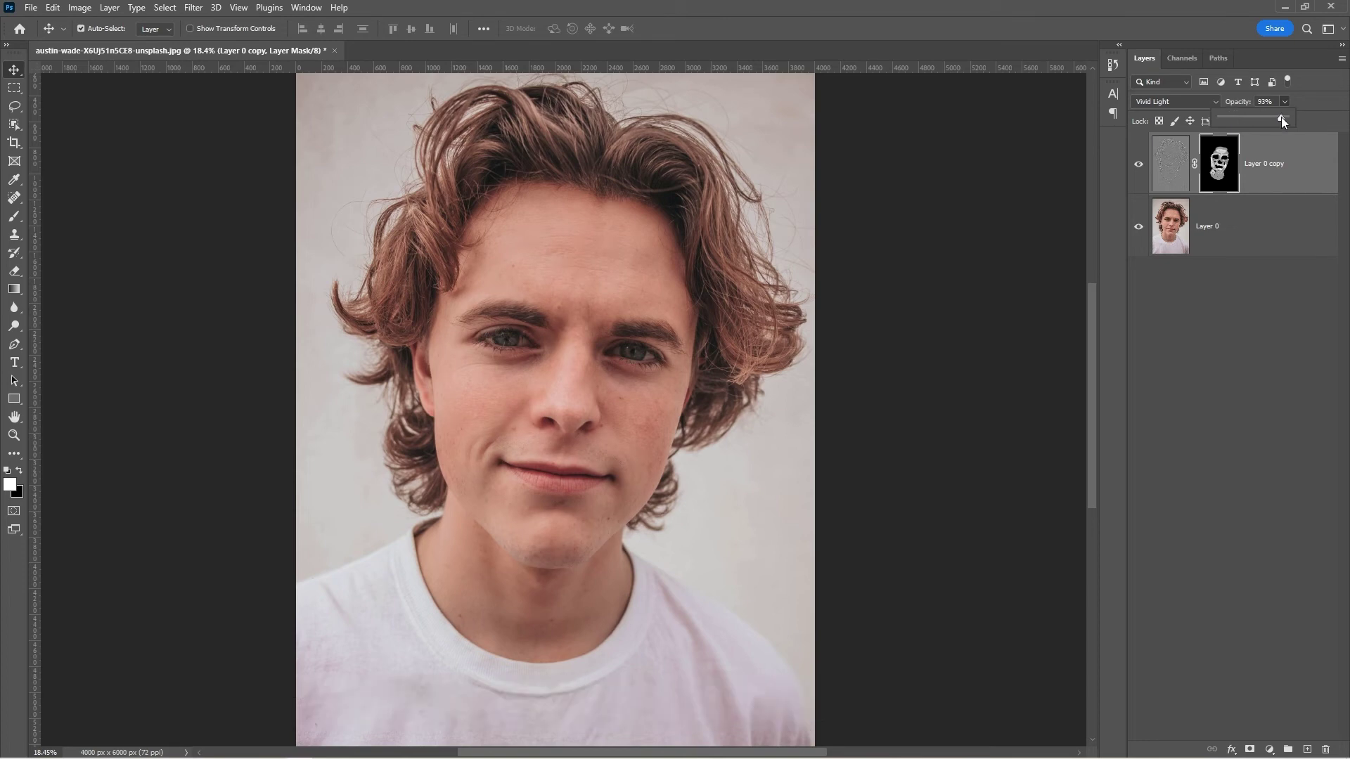
{"action": "left_click", "coordinate": [1137, 229]}
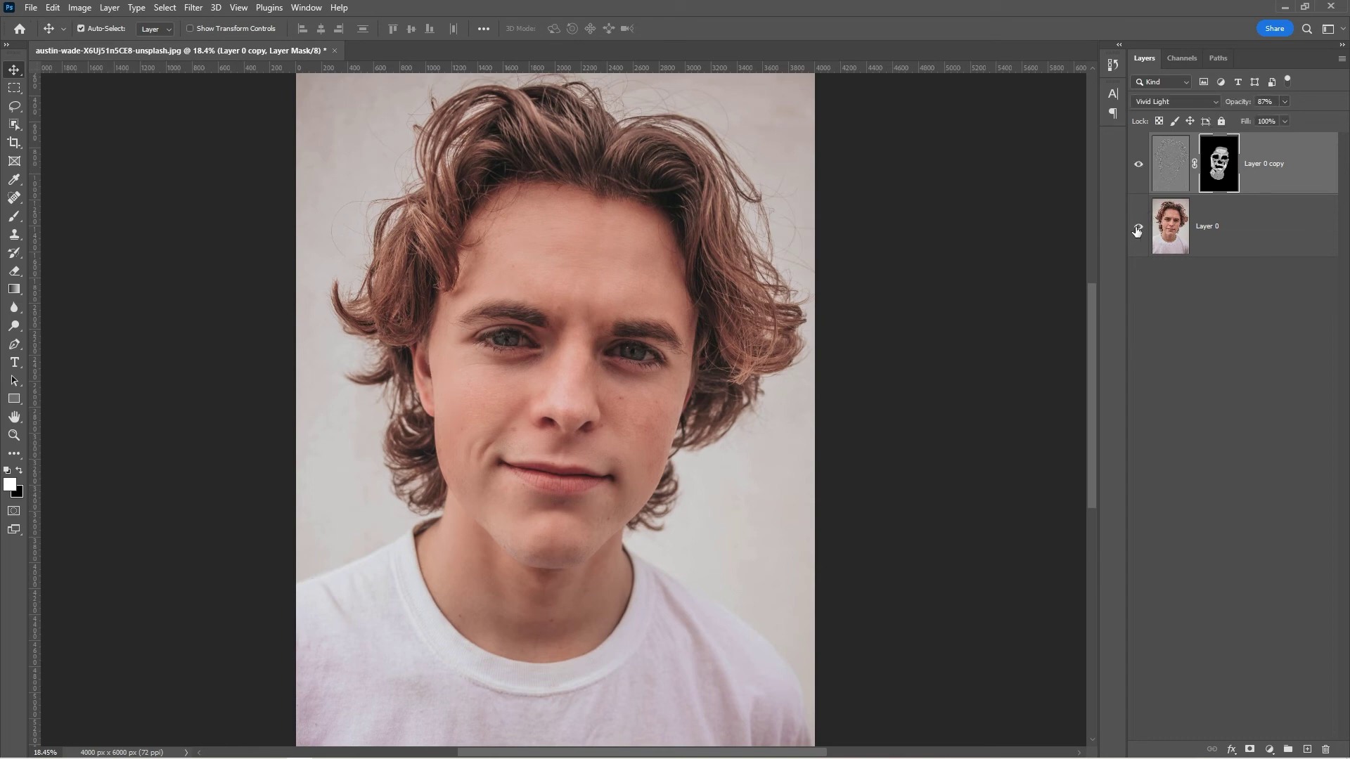